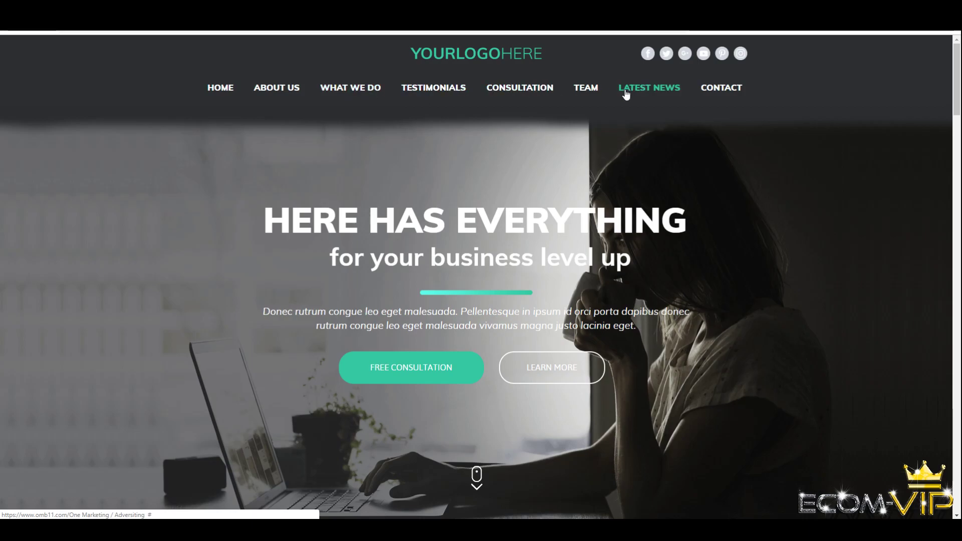
Examine the sample one-page business site, from the header and About us section down to the Our Team section
{"action": "scroll", "coordinate": [789, 182], "scroll_direction": "down", "scroll_amount": 15}
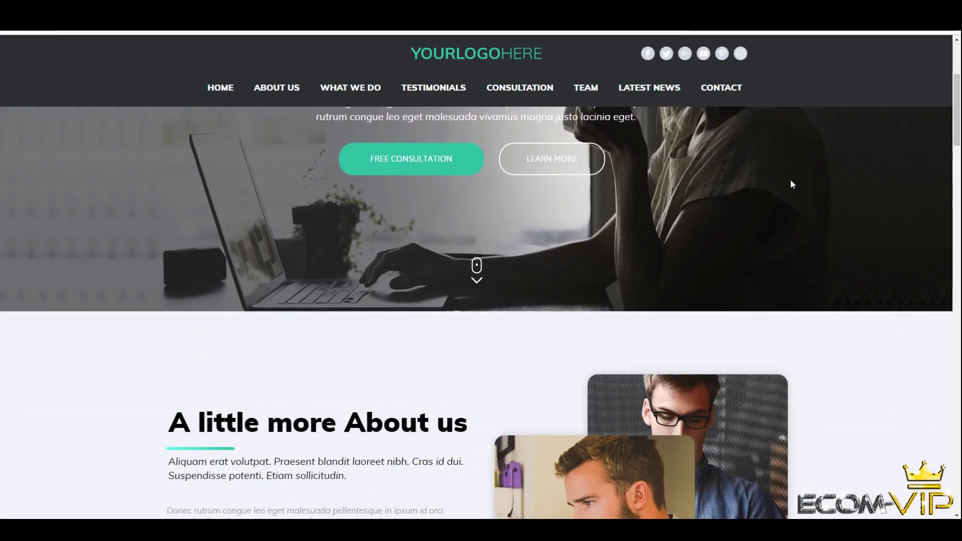
{"action": "scroll", "coordinate": [793, 185], "scroll_direction": "down", "scroll_amount": 10}
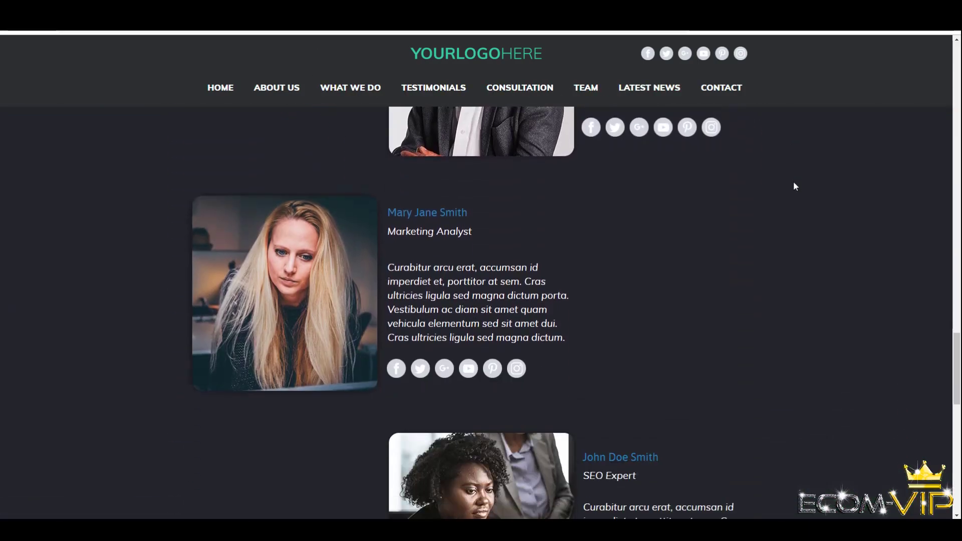
{"action": "scroll", "coordinate": [795, 184], "scroll_direction": "up", "scroll_amount": 5}
{"action": "scroll", "coordinate": [794, 182], "scroll_direction": "up", "scroll_amount": 15}
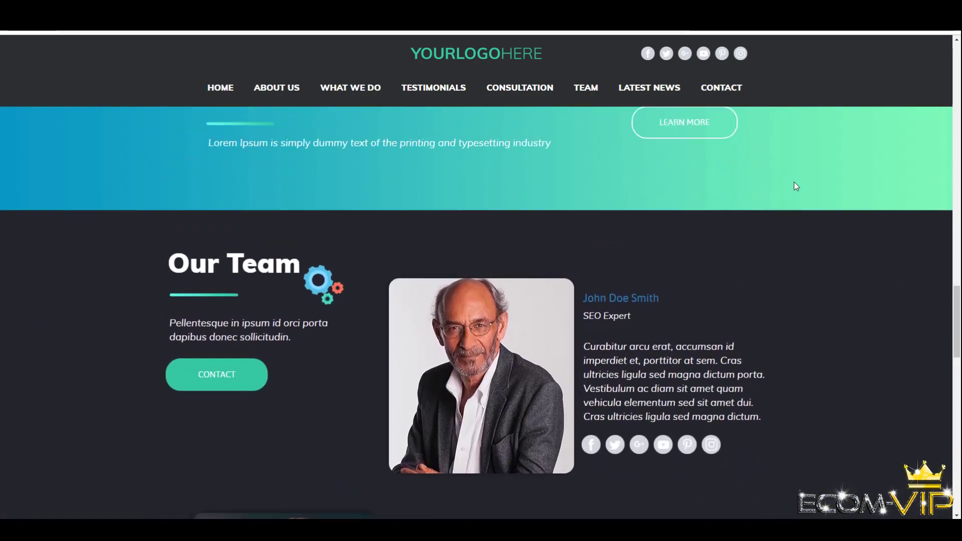
{"action": "scroll", "coordinate": [793, 186], "scroll_direction": "up", "scroll_amount": 3}
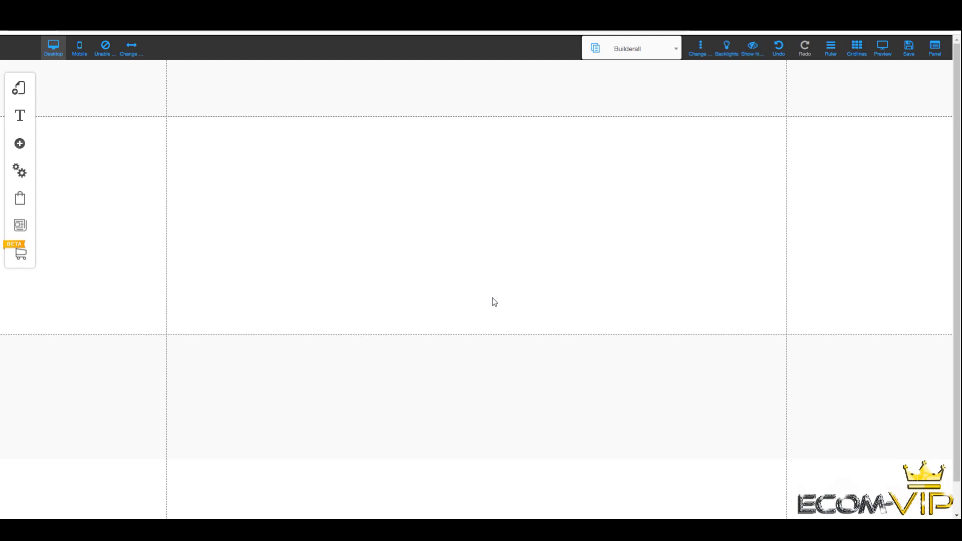
Open the page list of the default layout and start adding a new page
{"action": "left_click", "coordinate": [19, 88]}
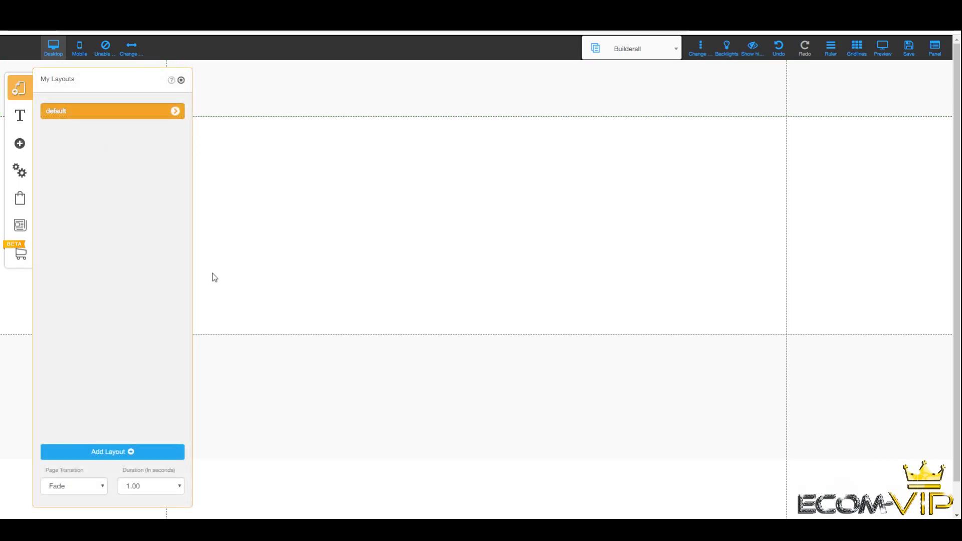
{"action": "left_click", "coordinate": [175, 111]}
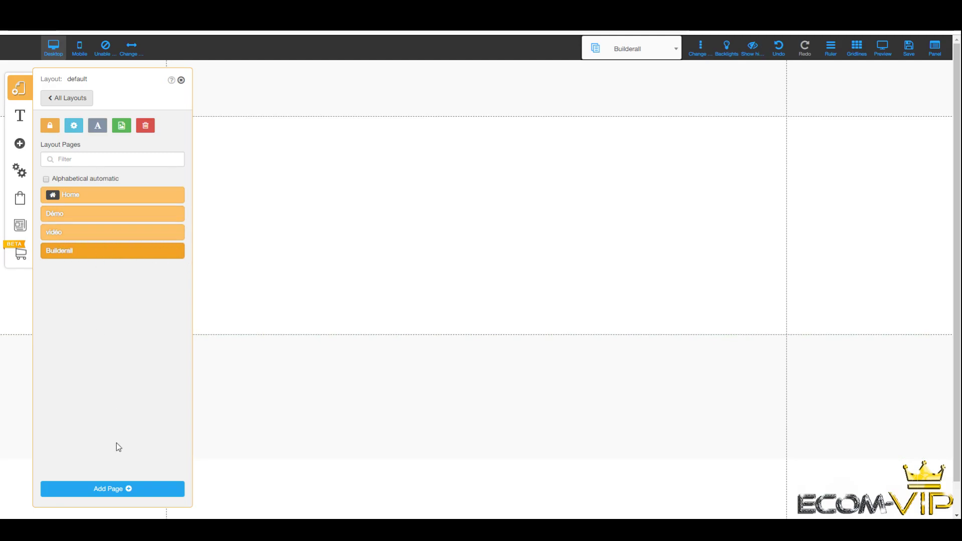
{"action": "left_click", "coordinate": [128, 491]}
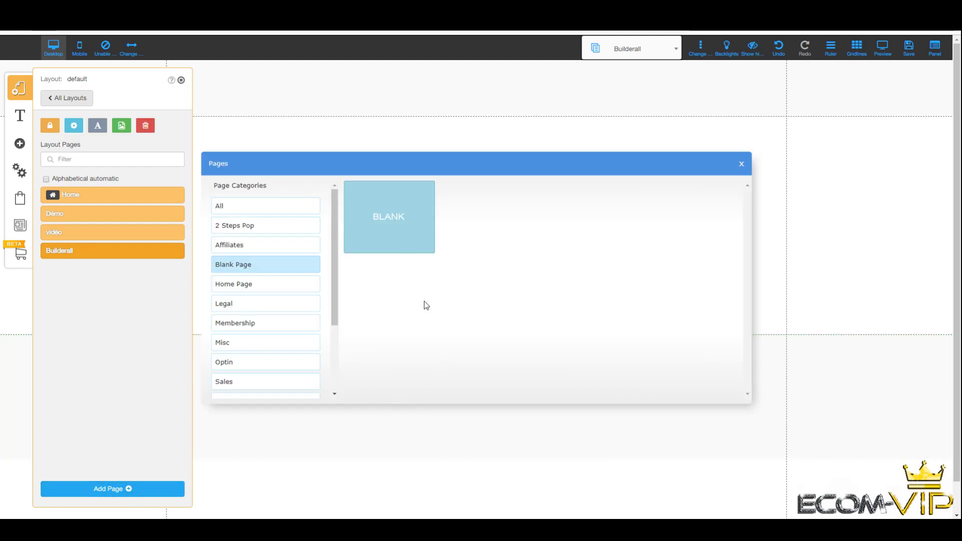
Examine the available page template categories, including the Membership, Misc and Legal templates
{"action": "scroll", "coordinate": [273, 328], "scroll_direction": "down", "scroll_amount": 2}
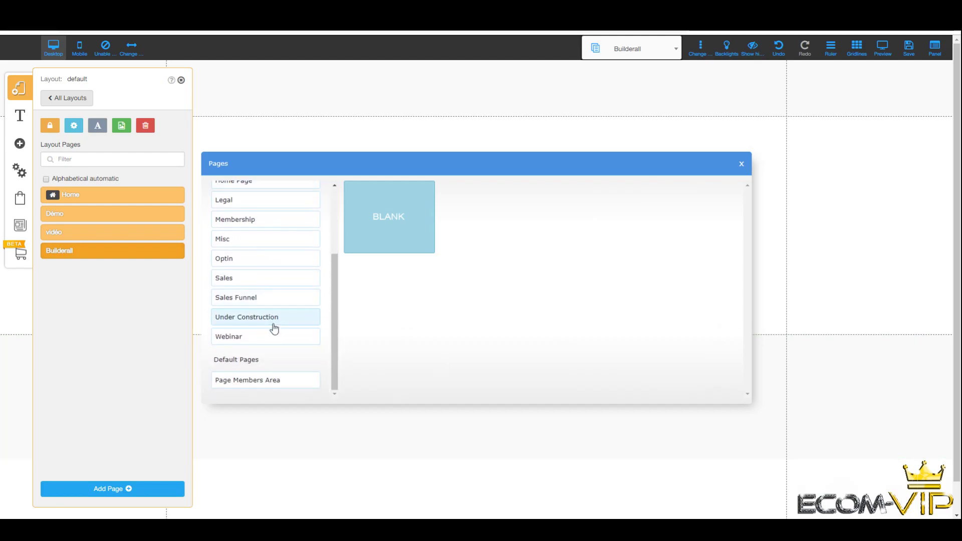
{"action": "scroll", "coordinate": [268, 256], "scroll_direction": "up", "scroll_amount": 2}
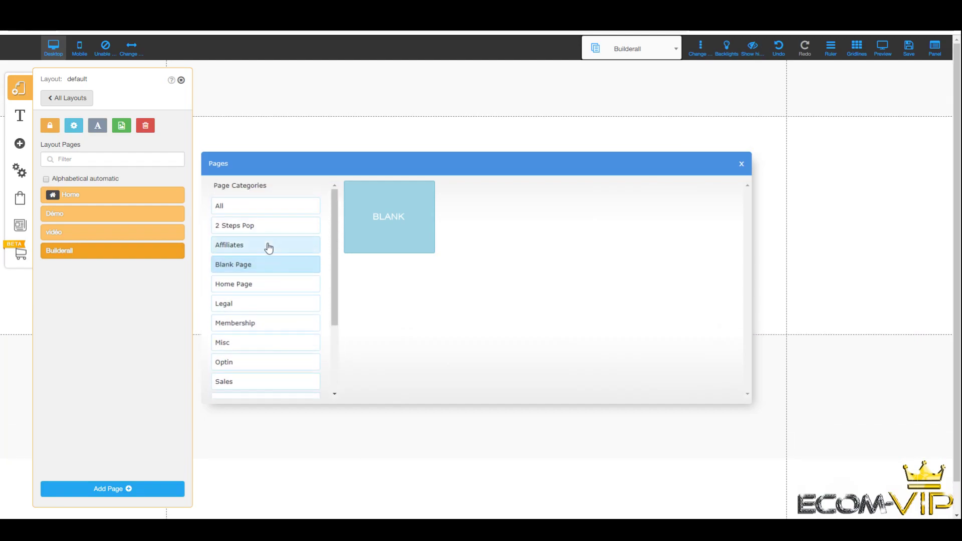
{"action": "left_click", "coordinate": [247, 327]}
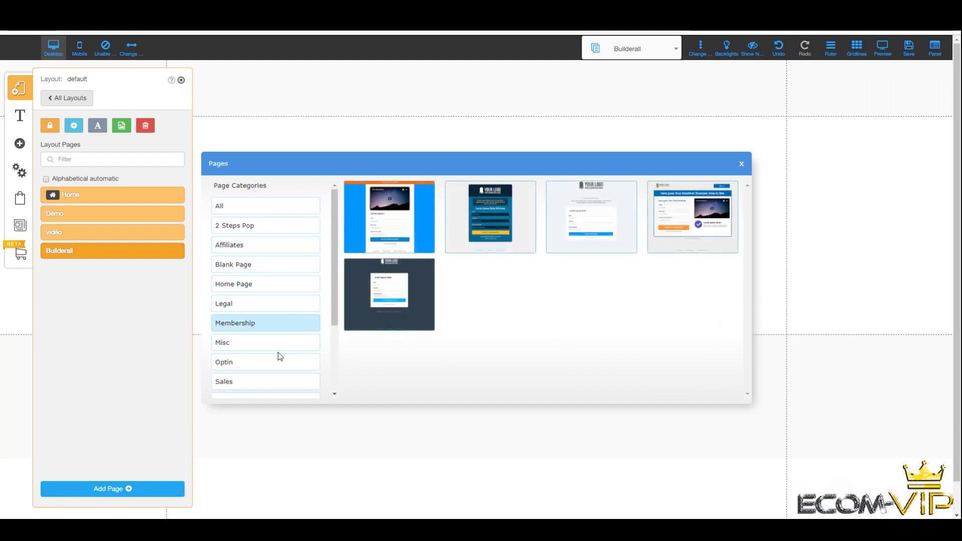
{"action": "left_click", "coordinate": [272, 346]}
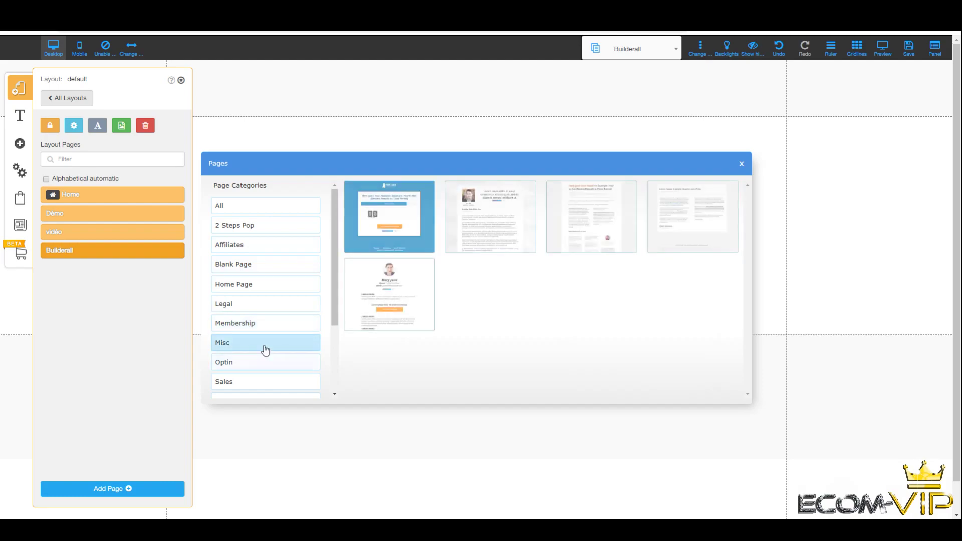
{"action": "left_click", "coordinate": [263, 325]}
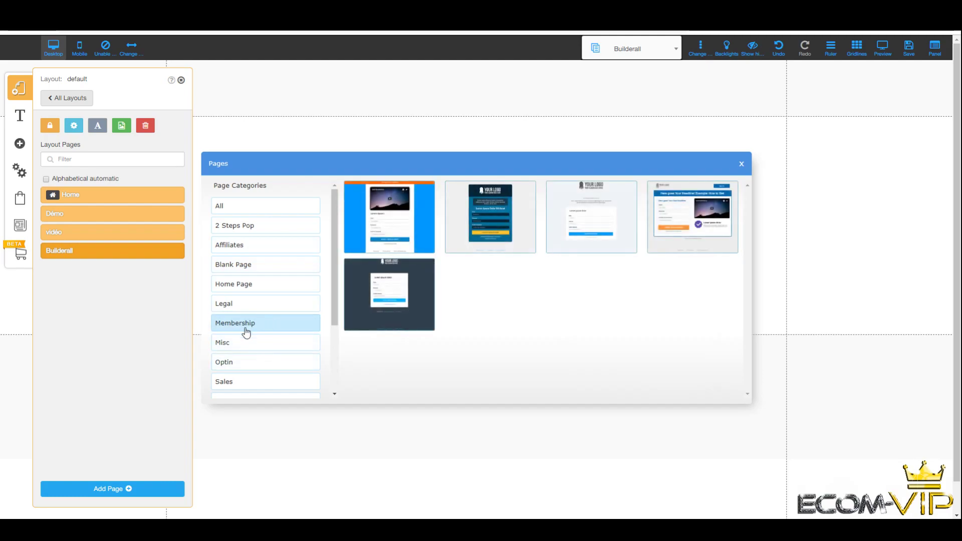
{"action": "left_click", "coordinate": [262, 305]}
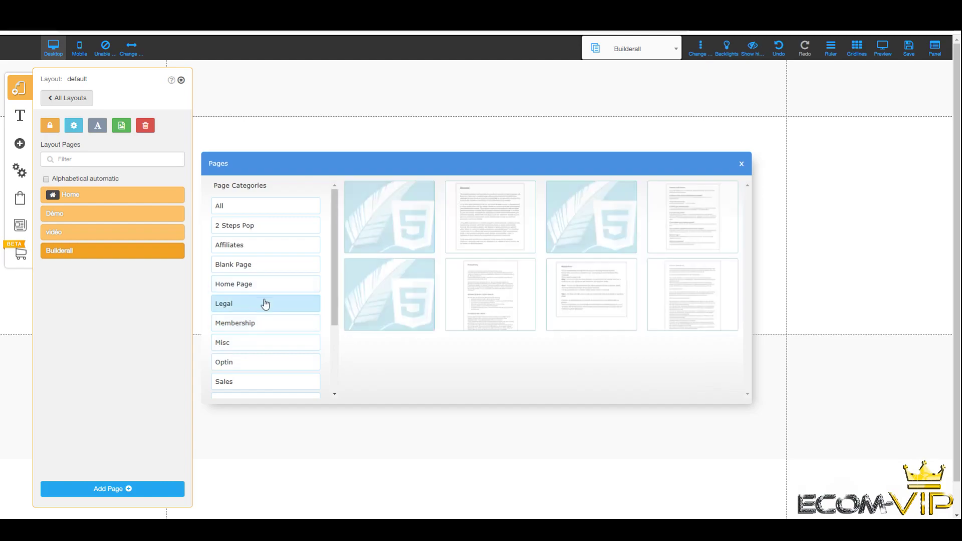
{"action": "scroll", "coordinate": [301, 321], "scroll_direction": "down", "scroll_amount": 3}
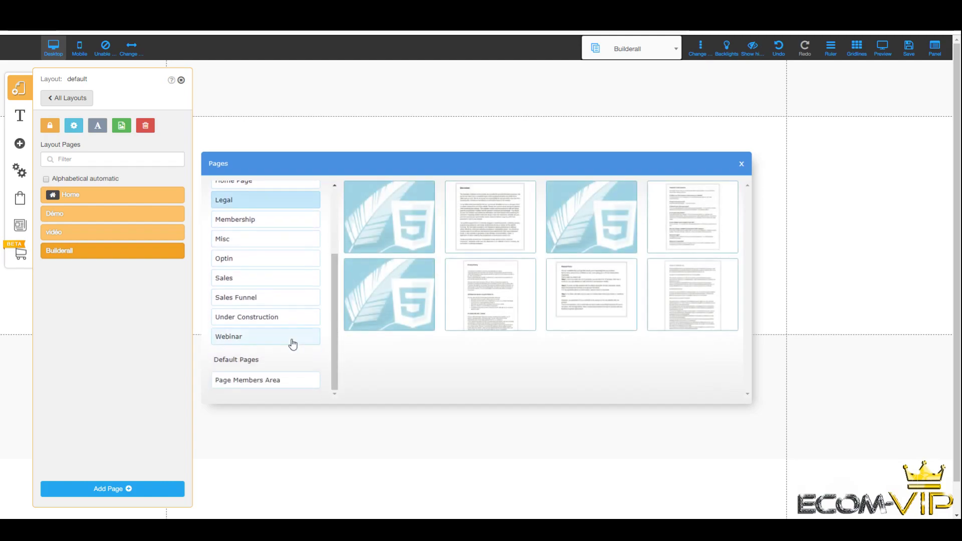
{"action": "scroll", "coordinate": [292, 344], "scroll_direction": "up", "scroll_amount": 4}
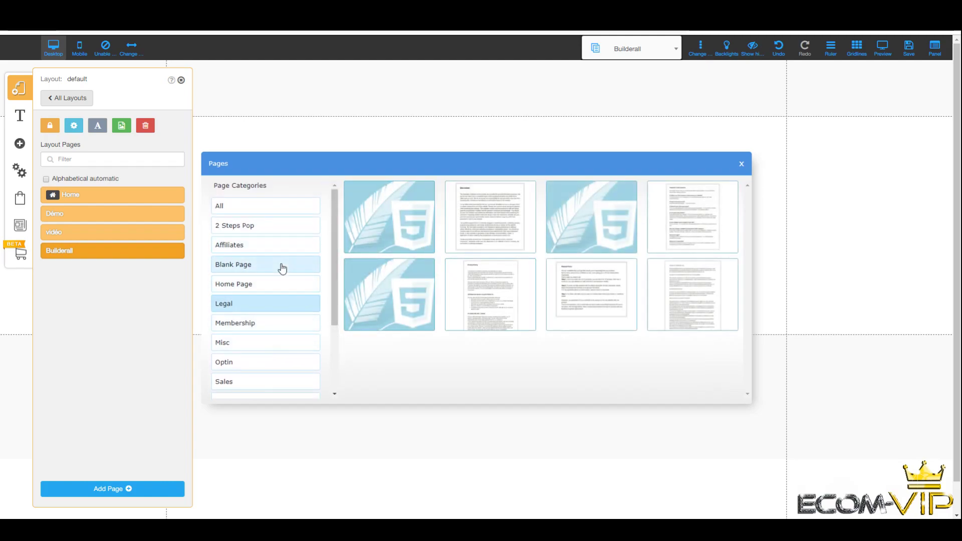
Create a new page from the Blank template in the Blank Page category and name it test
{"action": "left_click", "coordinate": [271, 262]}
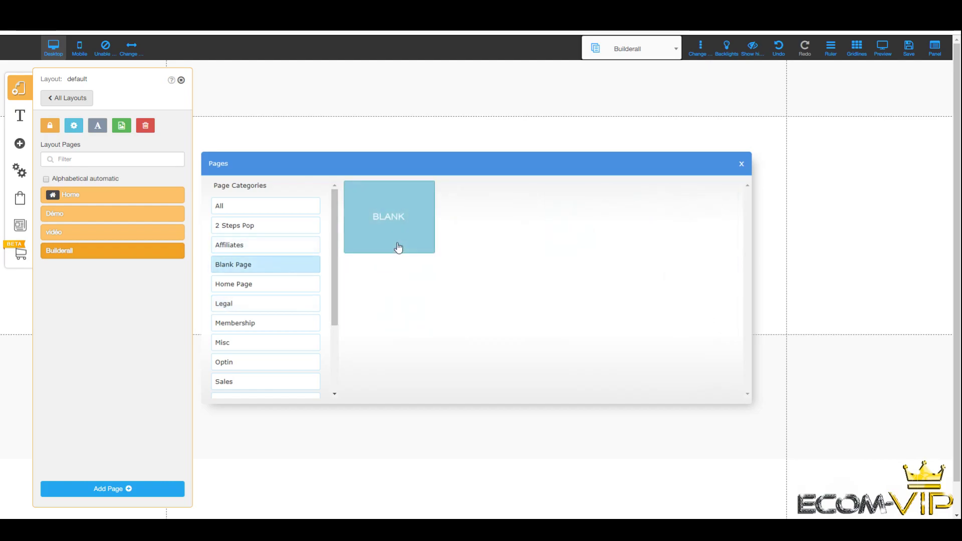
{"action": "left_click", "coordinate": [398, 247]}
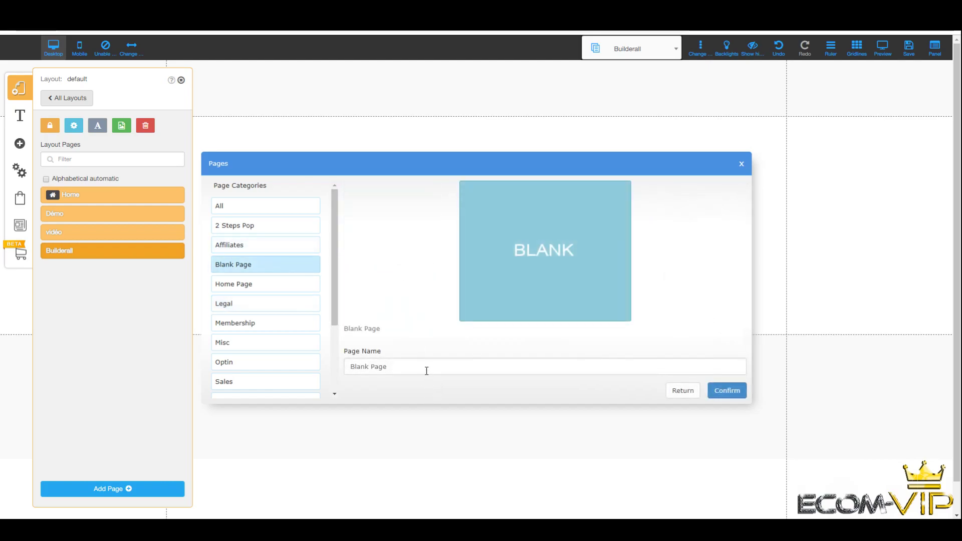
{"action": "type", "text": "t"}
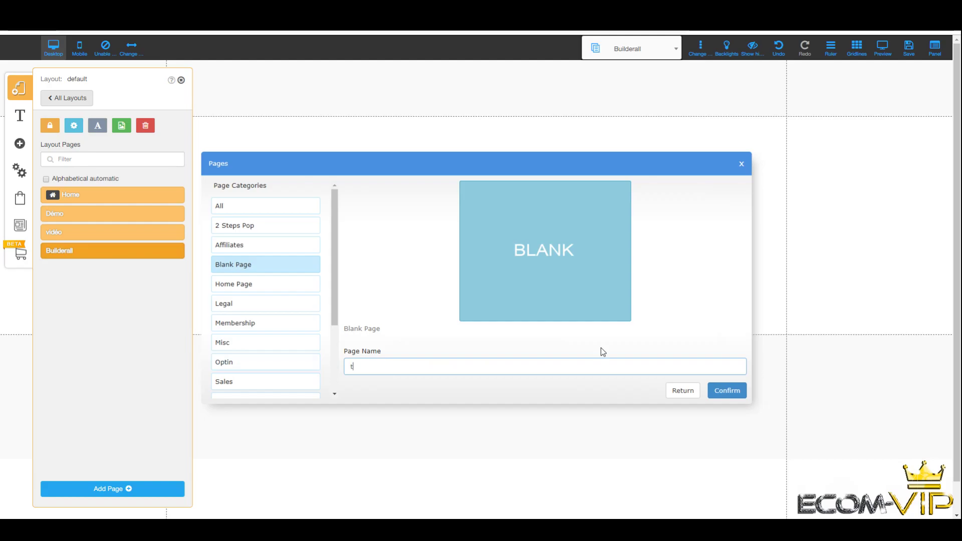
{"action": "type", "text": "est"}
{"action": "left_click", "coordinate": [729, 393]}
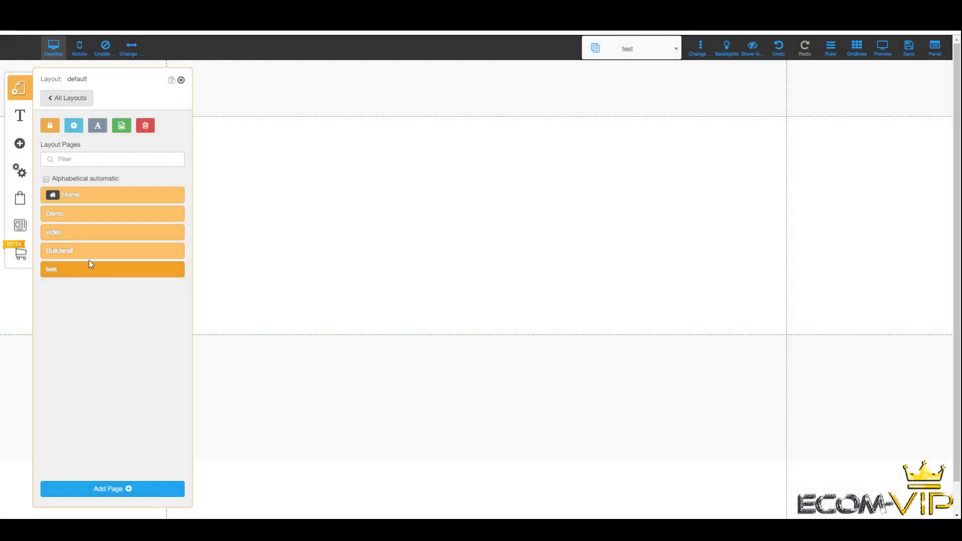
Close the layout pages and save the site changes for the modified pages test, Builderall, vidéo and Home
{"action": "left_click", "coordinate": [181, 82]}
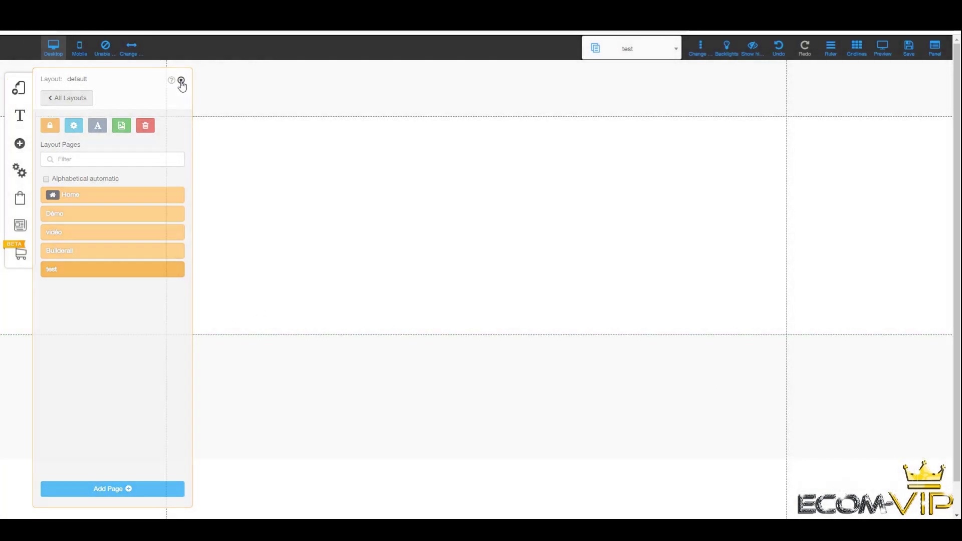
{"action": "left_click", "coordinate": [675, 49]}
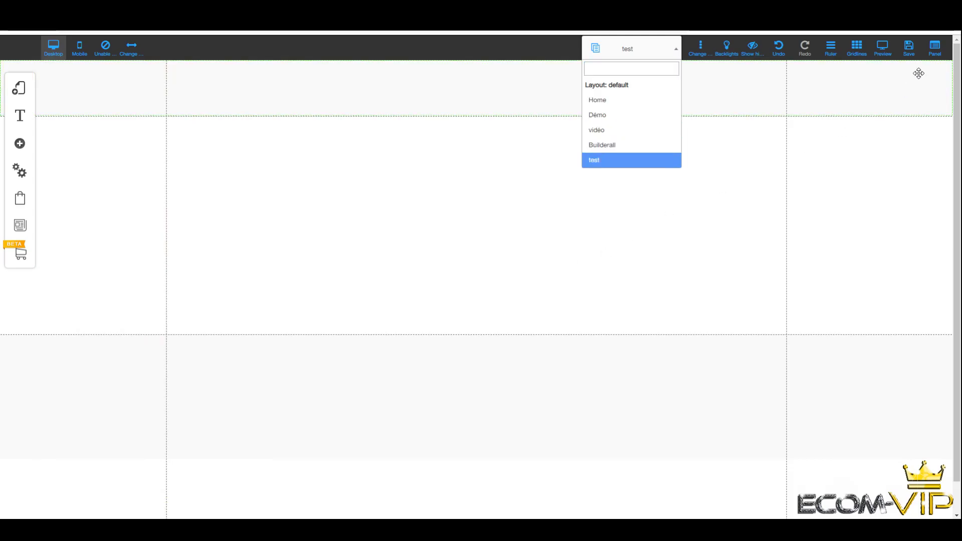
{"action": "left_click", "coordinate": [908, 46]}
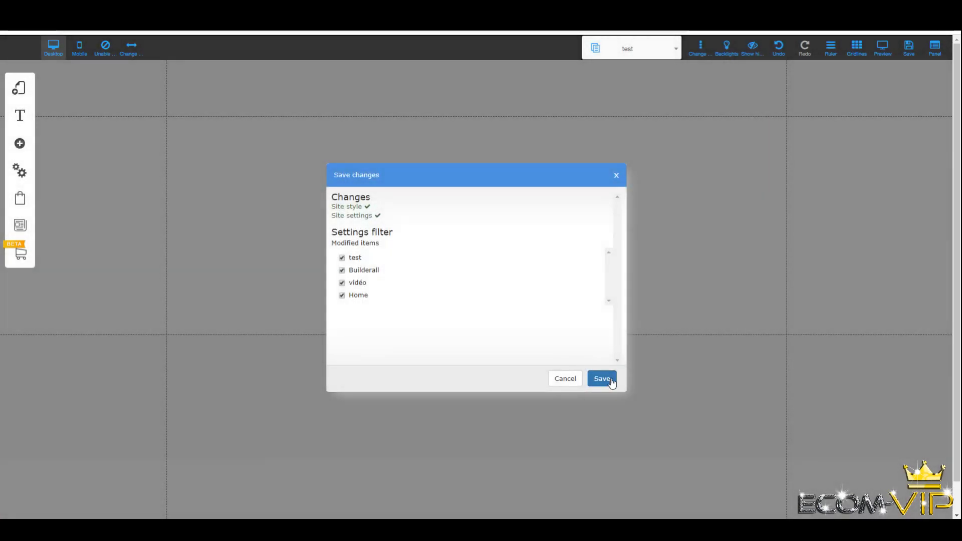
{"action": "left_click", "coordinate": [610, 379]}
{"action": "left_click", "coordinate": [537, 253]}
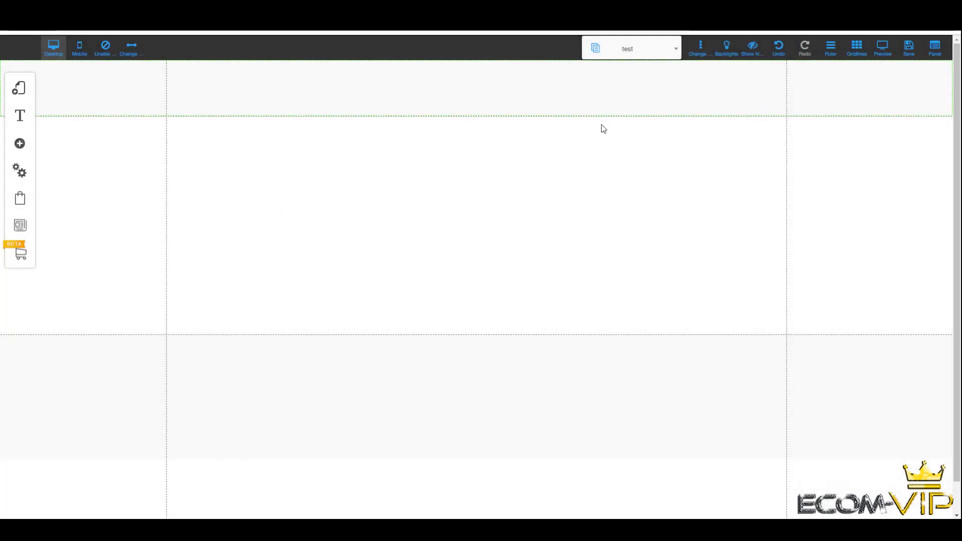
Add a Classic menu element in the dark blue style to the test page
{"action": "left_click", "coordinate": [21, 150]}
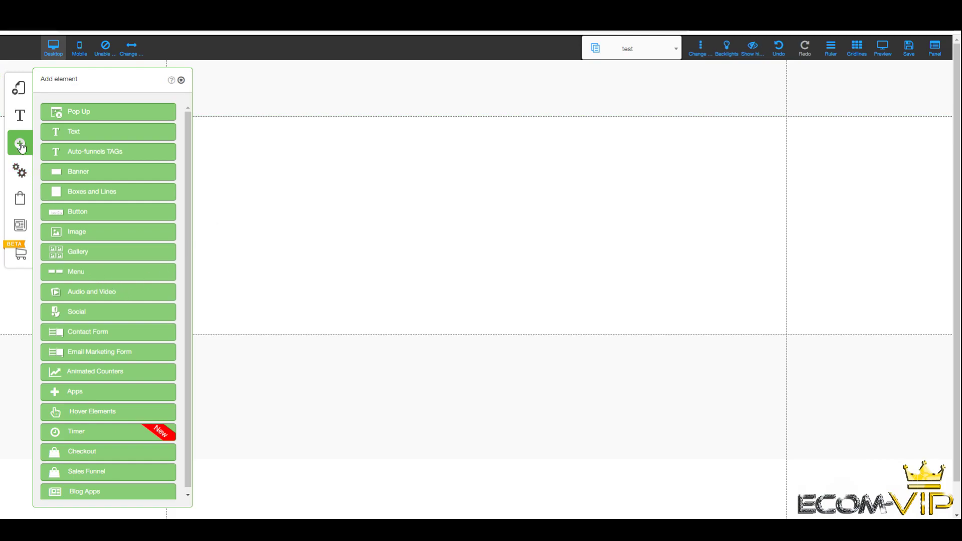
{"action": "left_click", "coordinate": [96, 275]}
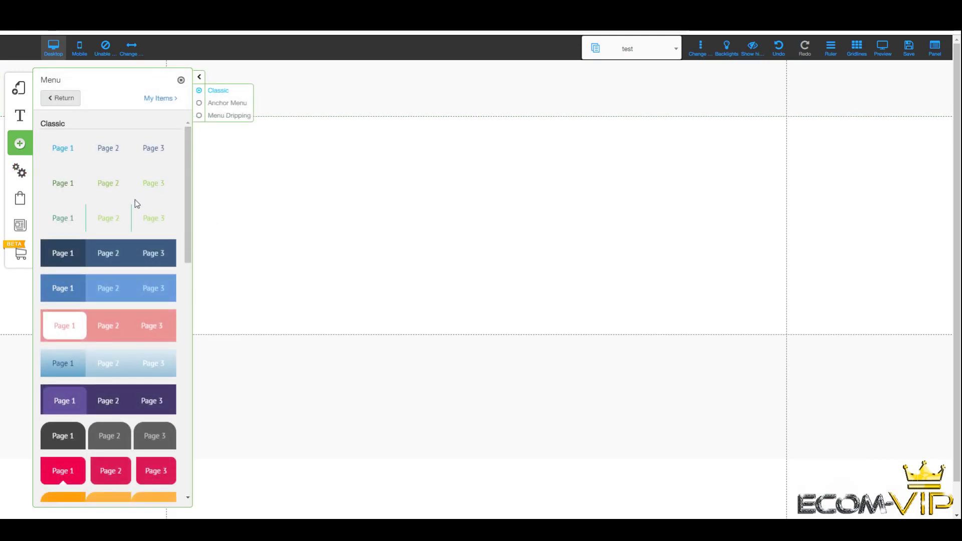
{"action": "scroll", "coordinate": [109, 169], "scroll_direction": "down", "scroll_amount": 3}
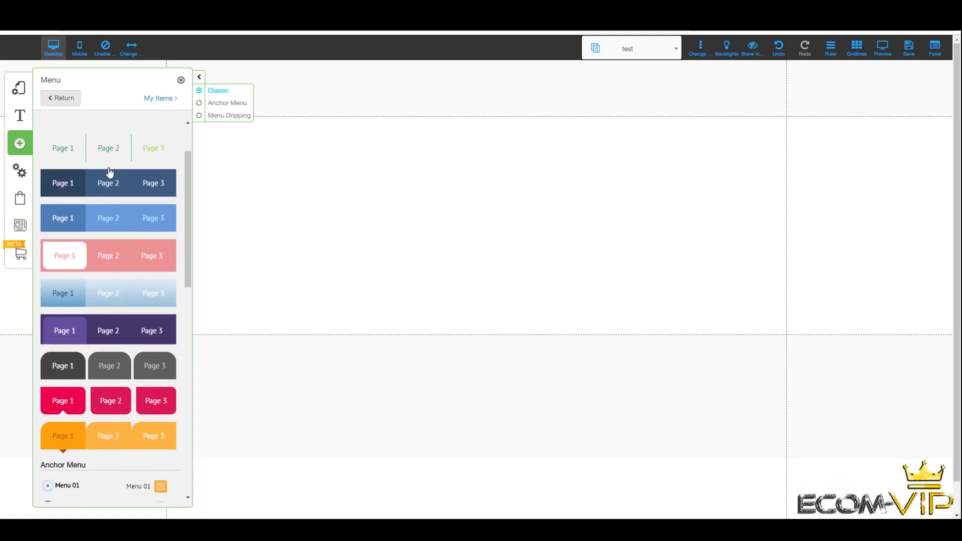
{"action": "scroll", "coordinate": [113, 185], "scroll_direction": "down", "scroll_amount": 9}
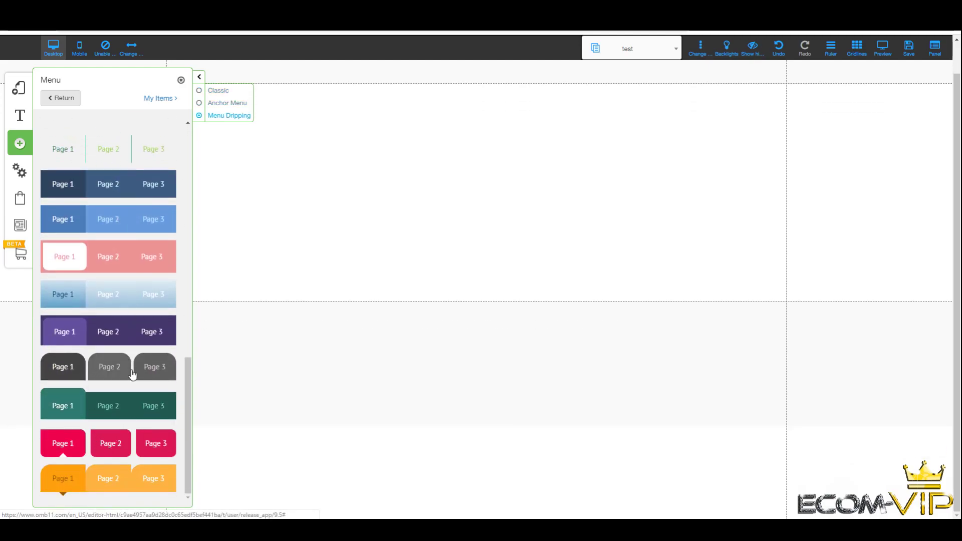
{"action": "scroll", "coordinate": [118, 370], "scroll_direction": "up", "scroll_amount": 7}
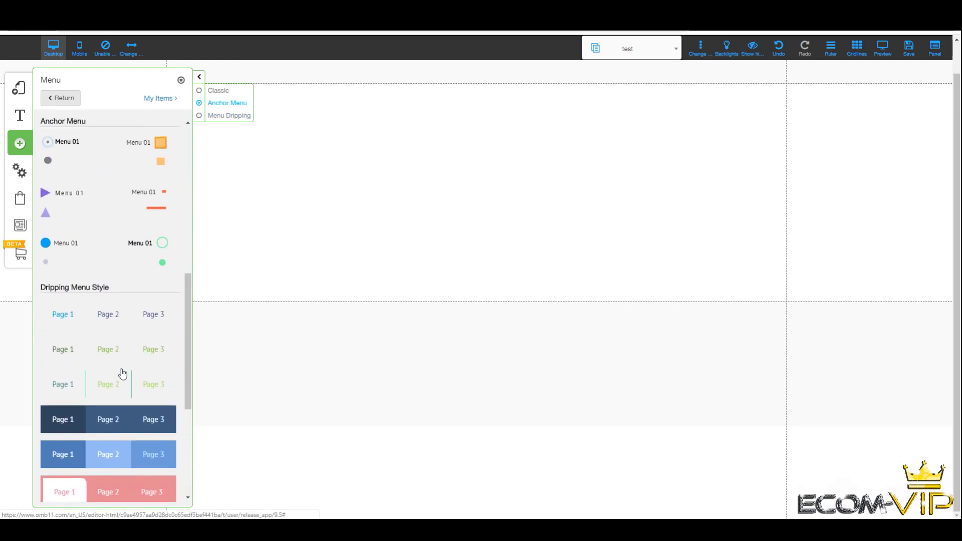
{"action": "scroll", "coordinate": [108, 260], "scroll_direction": "up", "scroll_amount": 3}
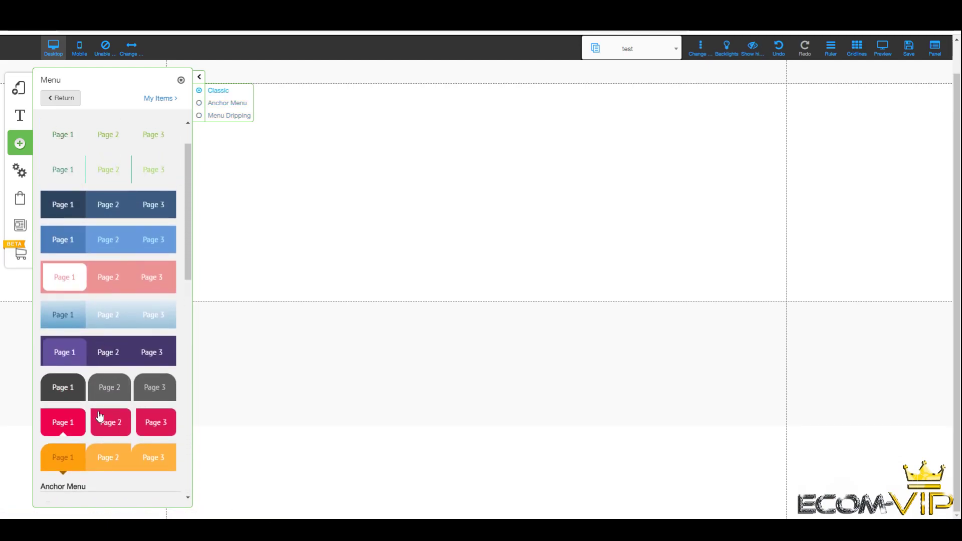
{"action": "scroll", "coordinate": [96, 400], "scroll_direction": "up", "scroll_amount": 1}
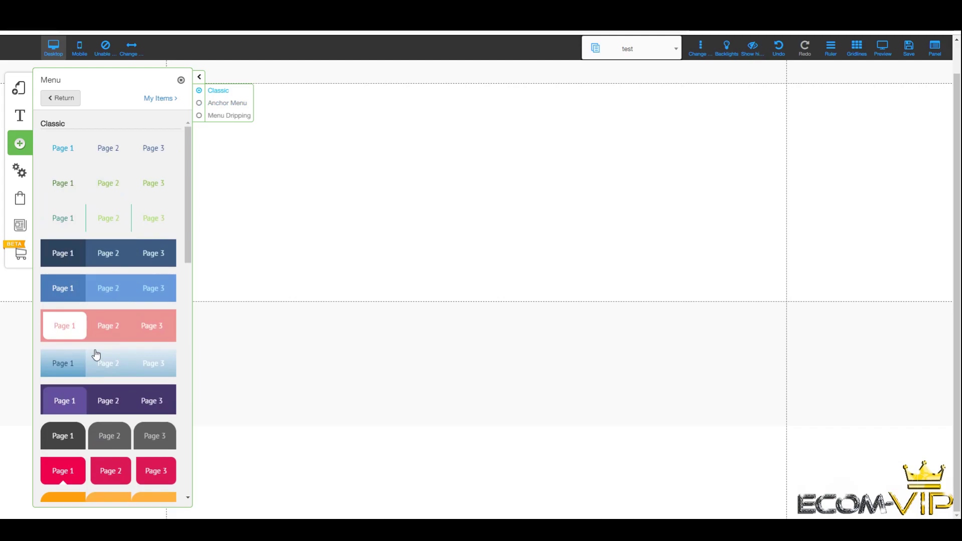
{"action": "left_click", "coordinate": [70, 255]}
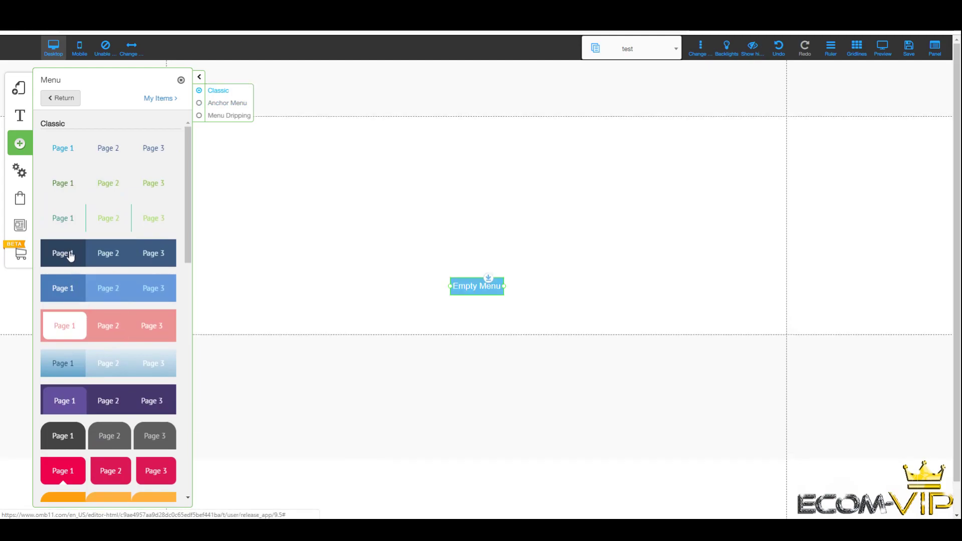
{"action": "left_click", "coordinate": [456, 232]}
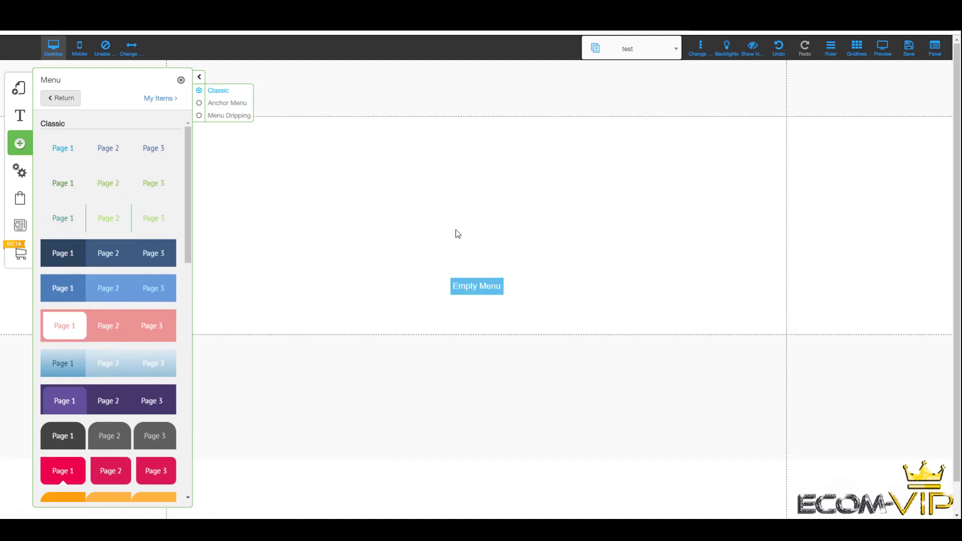
Add the Home, Démo, vidéo, Builderall and test pages as items of the empty menu
{"action": "left_click", "coordinate": [478, 289]}
{"action": "left_click", "coordinate": [478, 289]}
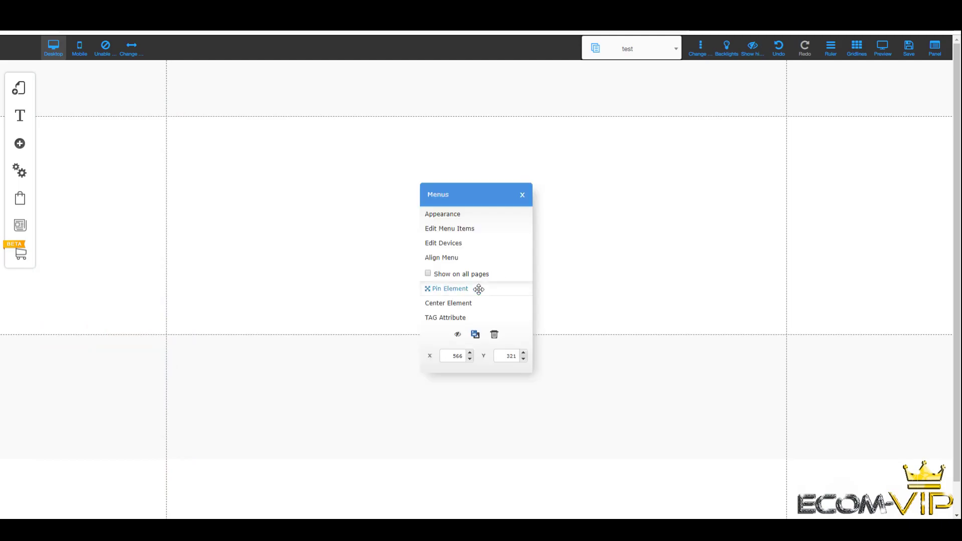
{"action": "left_click", "coordinate": [493, 231]}
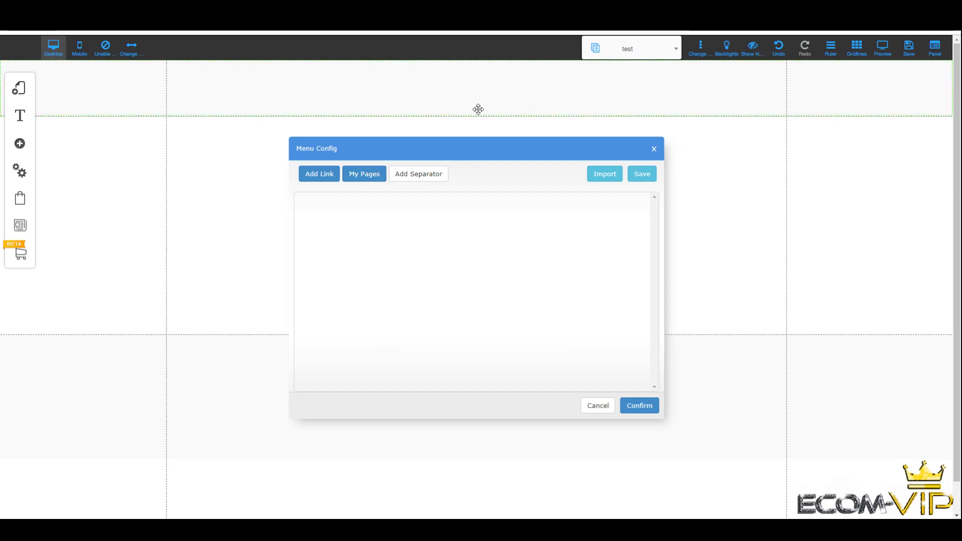
{"action": "left_click", "coordinate": [364, 180]}
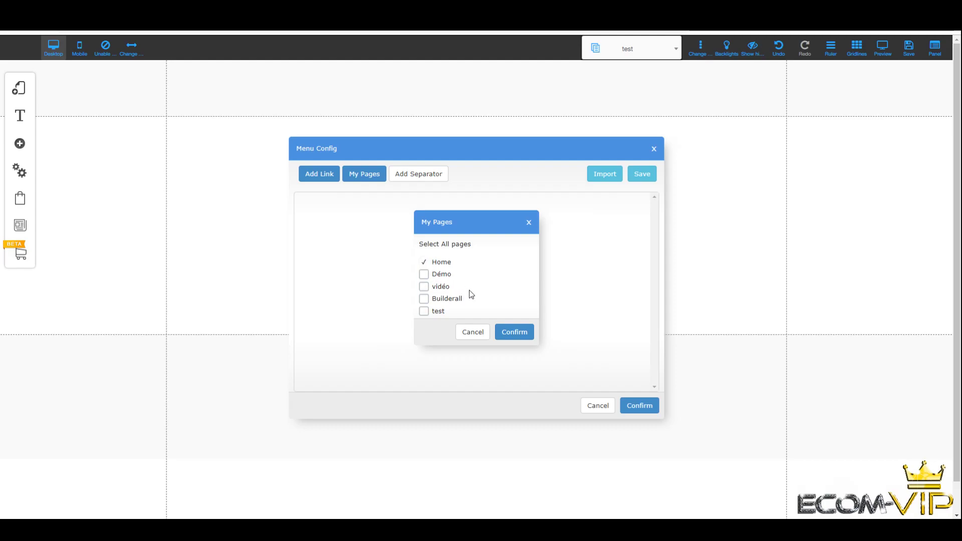
{"action": "left_click", "coordinate": [424, 275]}
{"action": "left_click", "coordinate": [425, 288]}
{"action": "left_click", "coordinate": [424, 299]}
{"action": "left_click", "coordinate": [423, 311]}
{"action": "left_click", "coordinate": [505, 333]}
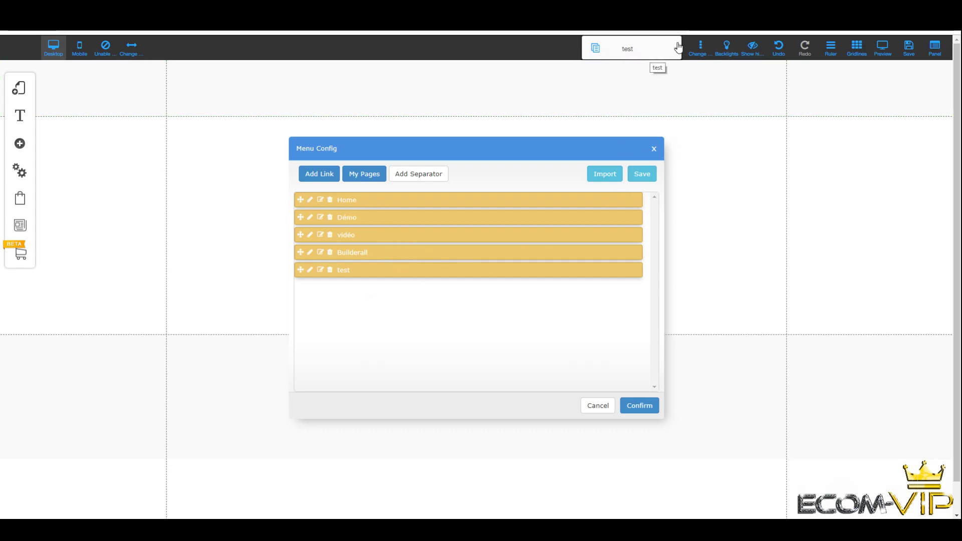
Rename the Home menu item to Accueil
{"action": "left_click", "coordinate": [310, 200]}
{"action": "double_click", "coordinate": [410, 272]}
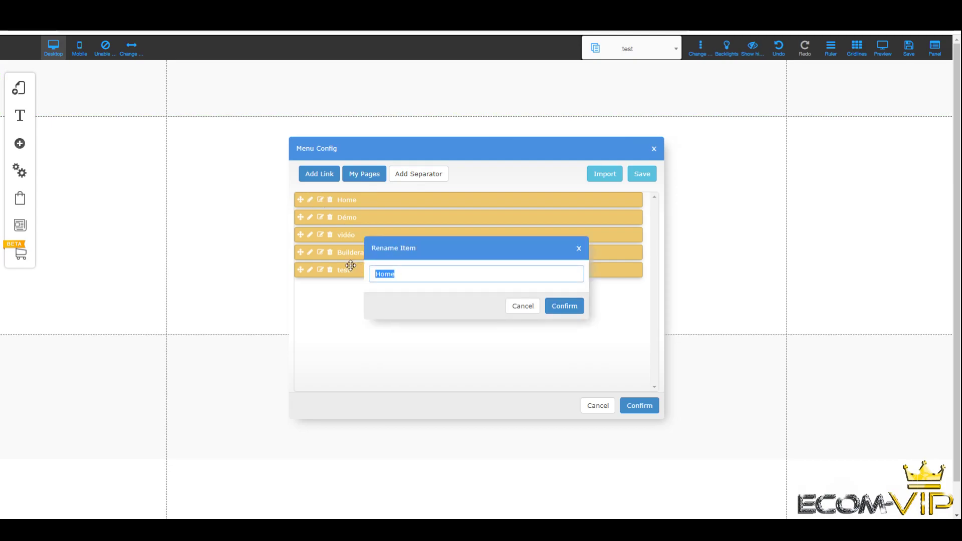
{"action": "type", "text": "Accueil"}
{"action": "left_click", "coordinate": [576, 307]}
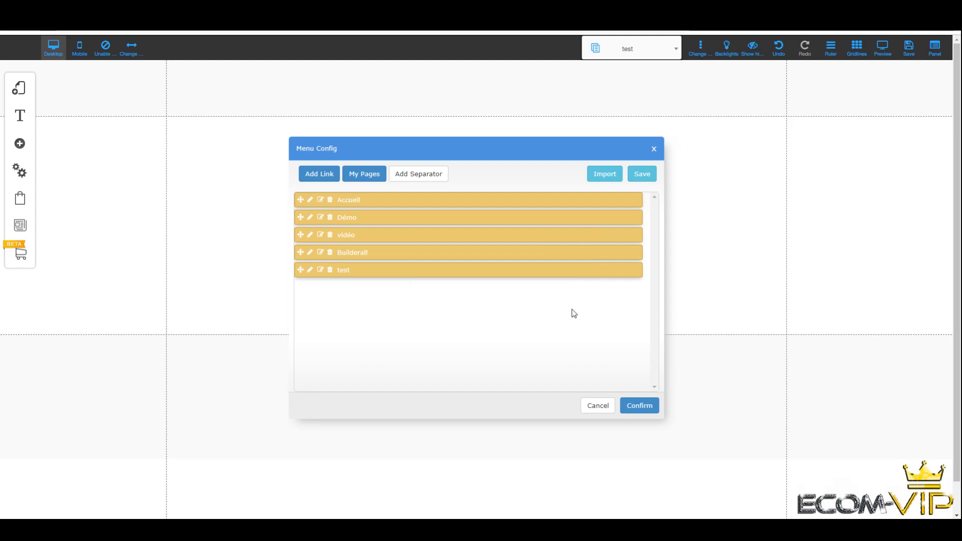
Rename the Démo menu item to Collection
{"action": "left_click", "coordinate": [310, 218]}
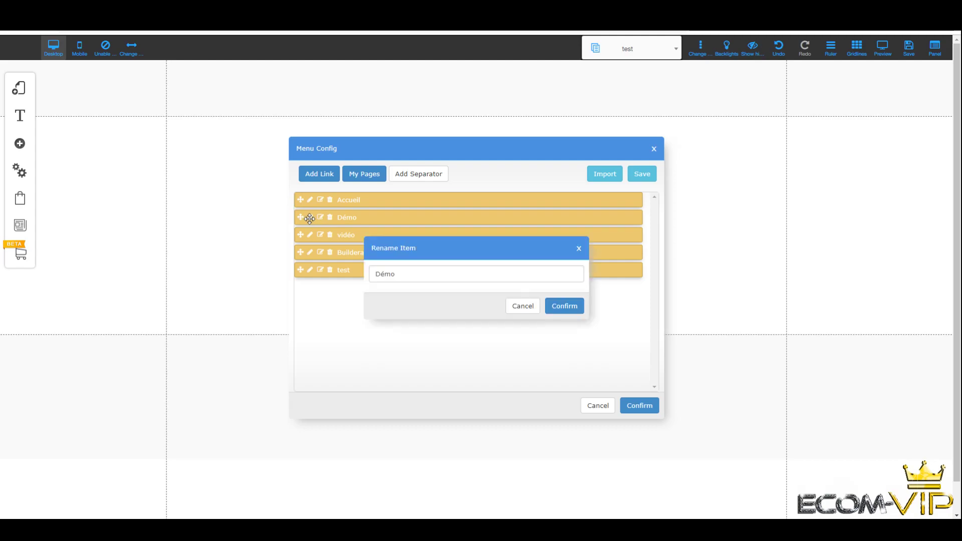
{"action": "double_click", "coordinate": [387, 272]}
{"action": "type", "text": "Co"}
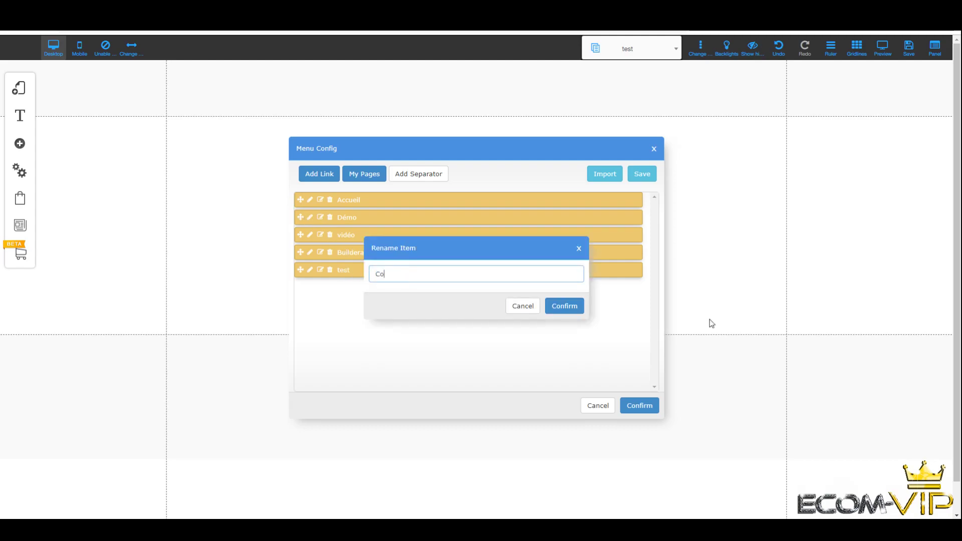
{"action": "type", "text": "llection"}
{"action": "left_click", "coordinate": [562, 307]}
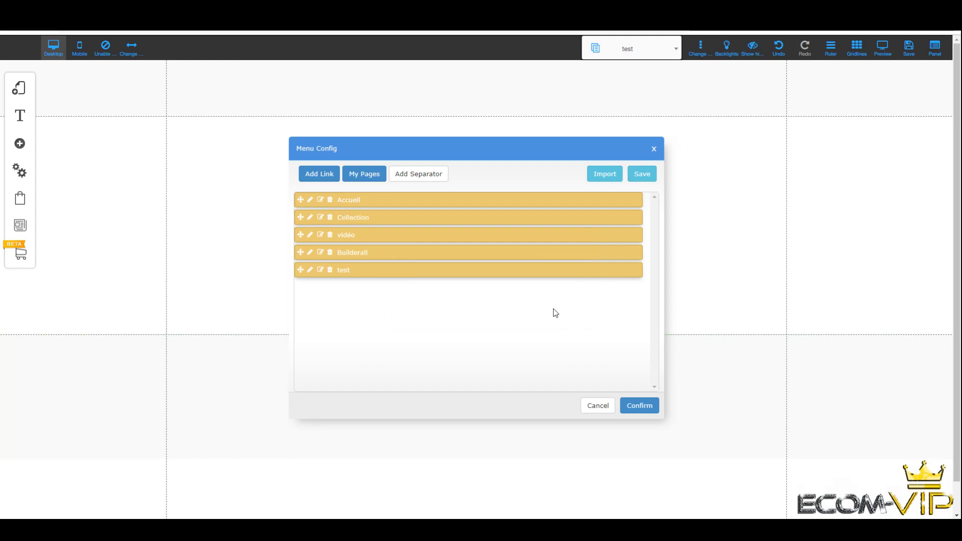
Rename the vidéo menu item to A propos
{"action": "left_click", "coordinate": [309, 236]}
{"action": "double_click", "coordinate": [416, 275]}
{"action": "type", "text": "A prop"}
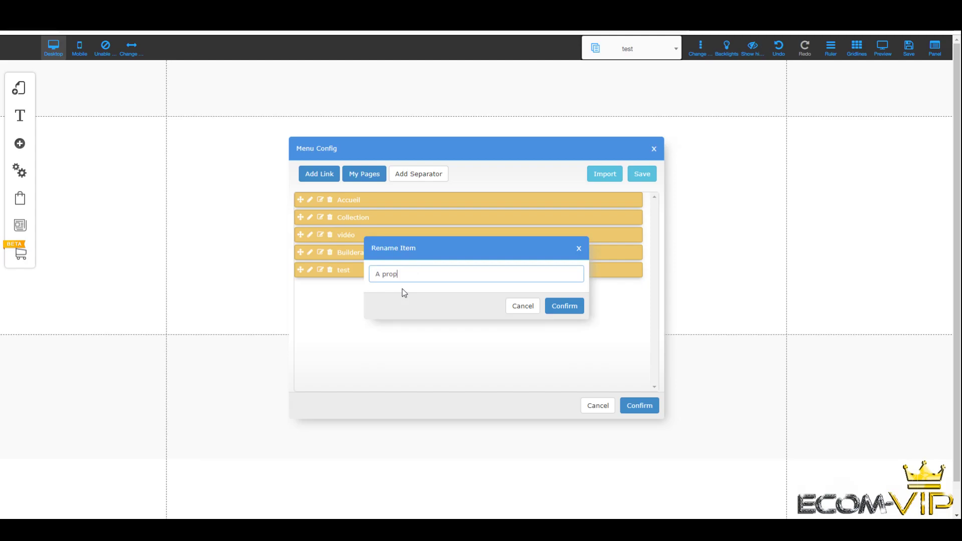
{"action": "type", "text": "os"}
{"action": "left_click", "coordinate": [571, 306]}
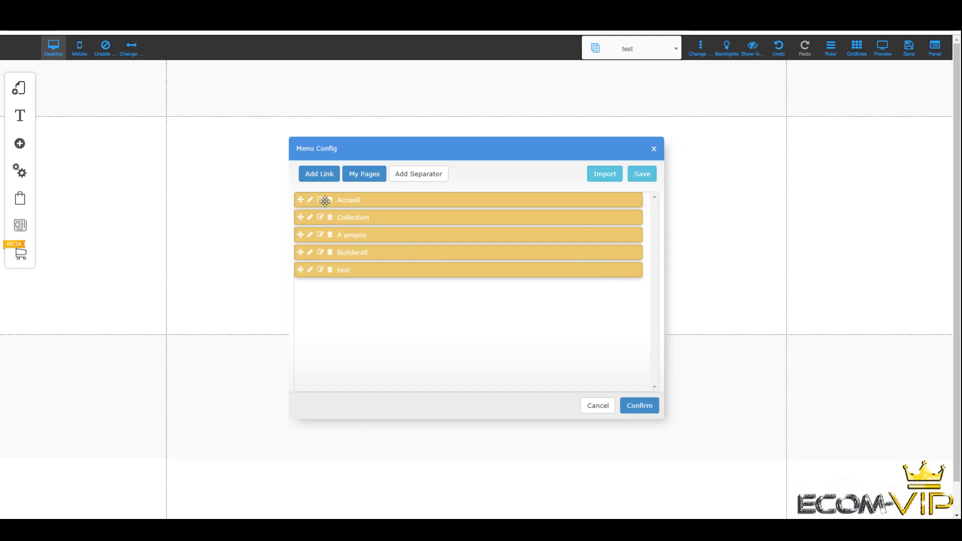
{"action": "mouse_move", "coordinate": [435, 200]}
{"action": "left_mouse_down"}
{"action": "mouse_move", "coordinate": [435, 292]}
{"action": "mouse_move", "coordinate": [432, 199]}
{"action": "left_mouse_up"}
{"action": "mouse_move", "coordinate": [296, 198]}
{"action": "left_mouse_down"}
{"action": "mouse_move", "coordinate": [299, 220]}
{"action": "mouse_move", "coordinate": [311, 196]}
{"action": "mouse_move", "coordinate": [304, 208]}
{"action": "mouse_move", "coordinate": [304, 200]}
{"action": "left_mouse_up"}
{"action": "mouse_move", "coordinate": [300, 217]}
{"action": "left_mouse_down"}
{"action": "mouse_move", "coordinate": [321, 209]}
{"action": "mouse_move", "coordinate": [314, 203]}
{"action": "mouse_move", "coordinate": [305, 216]}
{"action": "left_mouse_up"}
Set the Accueil item's link to the Home page, opening in the same tab
{"action": "left_click", "coordinate": [320, 199]}
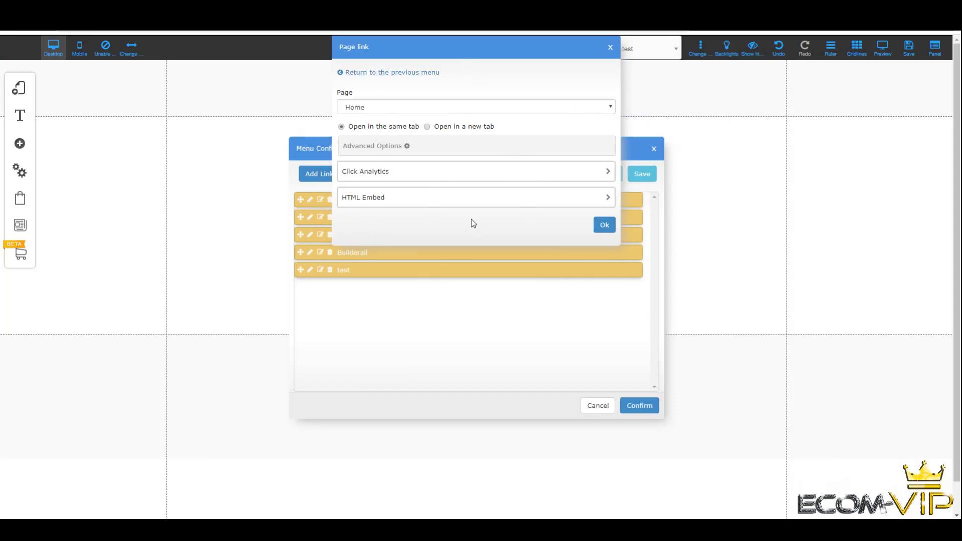
{"action": "left_click", "coordinate": [354, 73]}
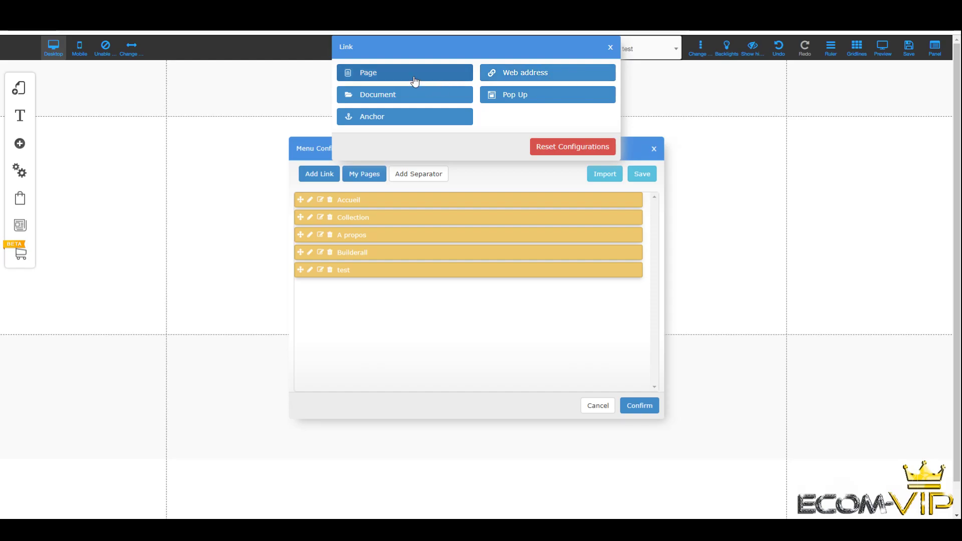
{"action": "left_click", "coordinate": [442, 76]}
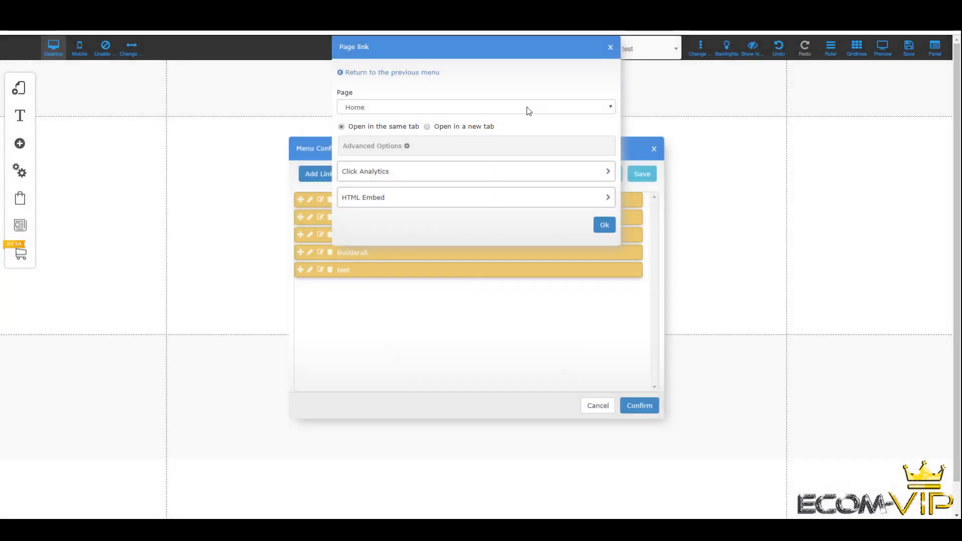
{"action": "left_click", "coordinate": [573, 108]}
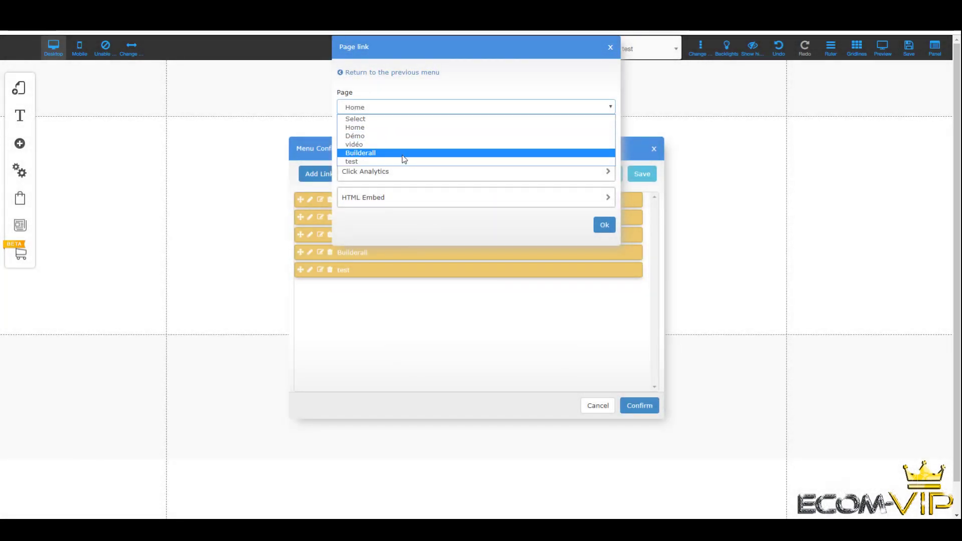
{"action": "left_click", "coordinate": [412, 127]}
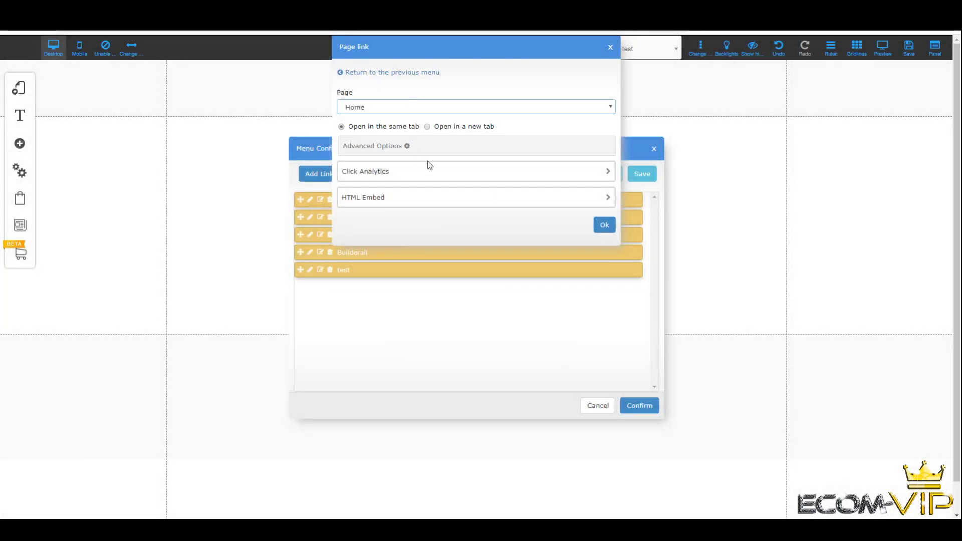
{"action": "left_click", "coordinate": [605, 227]}
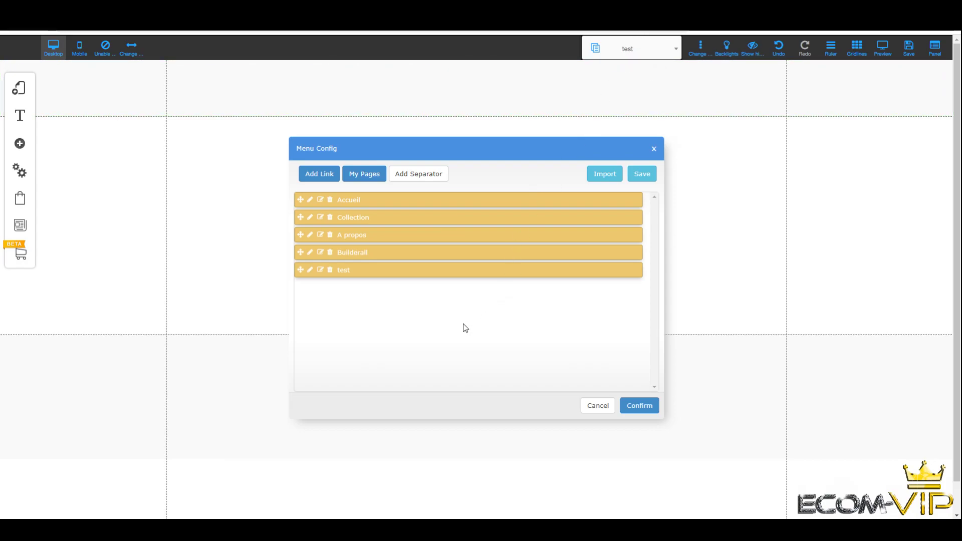
Add a separator to the menu items and rename it Onglet
{"action": "left_click", "coordinate": [429, 180]}
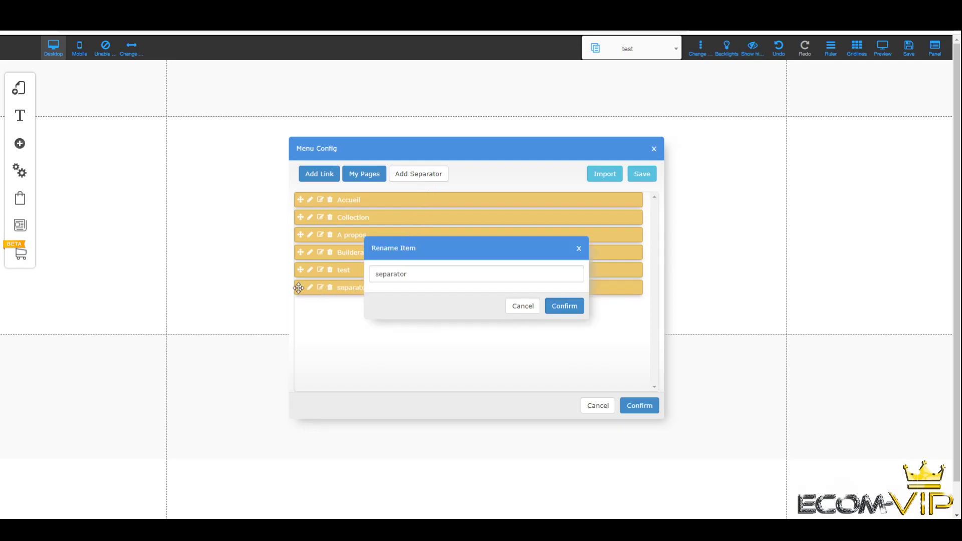
{"action": "double_click", "coordinate": [413, 277]}
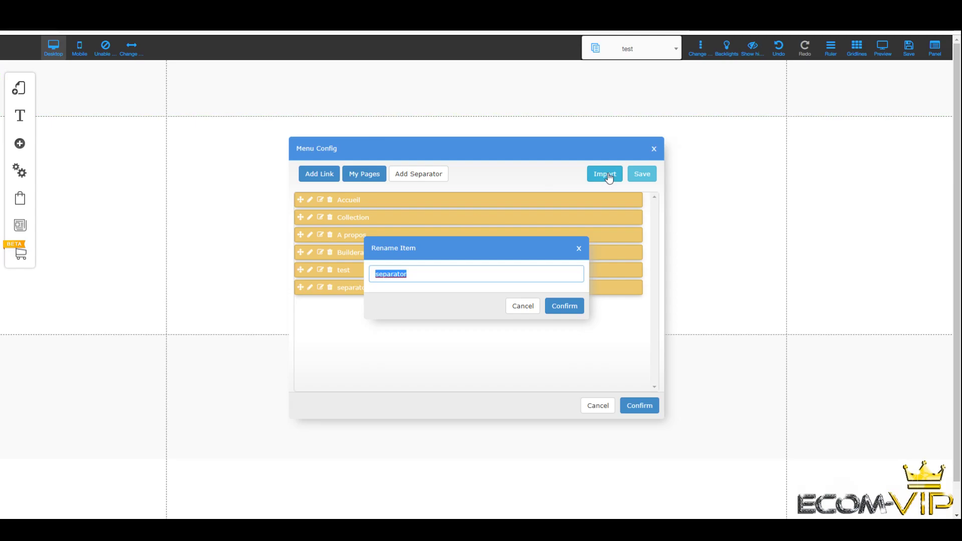
{"action": "type", "text": "Onglet"}
{"action": "left_click", "coordinate": [576, 309]}
Save the menu items as a new configuration and apply them to the menu
{"action": "left_click", "coordinate": [644, 176]}
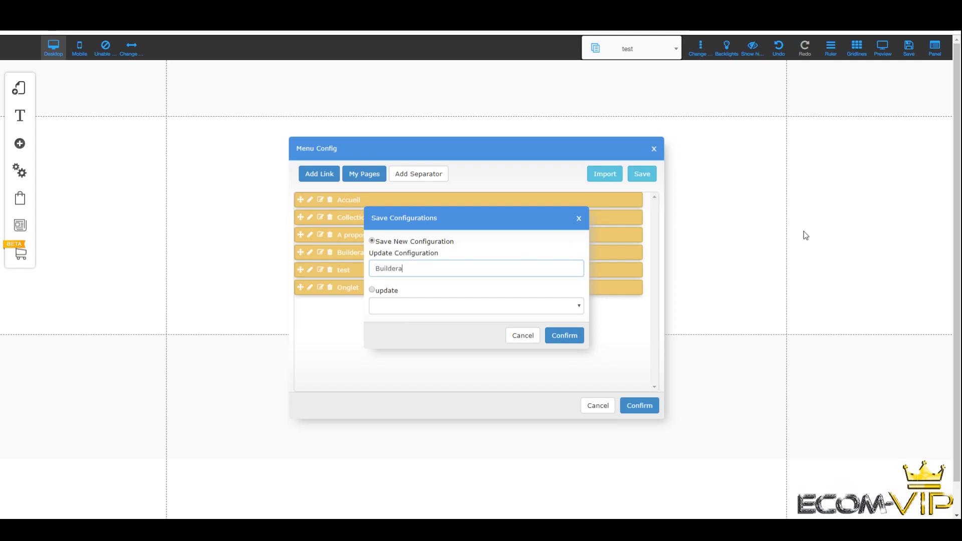
{"action": "left_click", "coordinate": [574, 335]}
{"action": "left_click", "coordinate": [641, 407]}
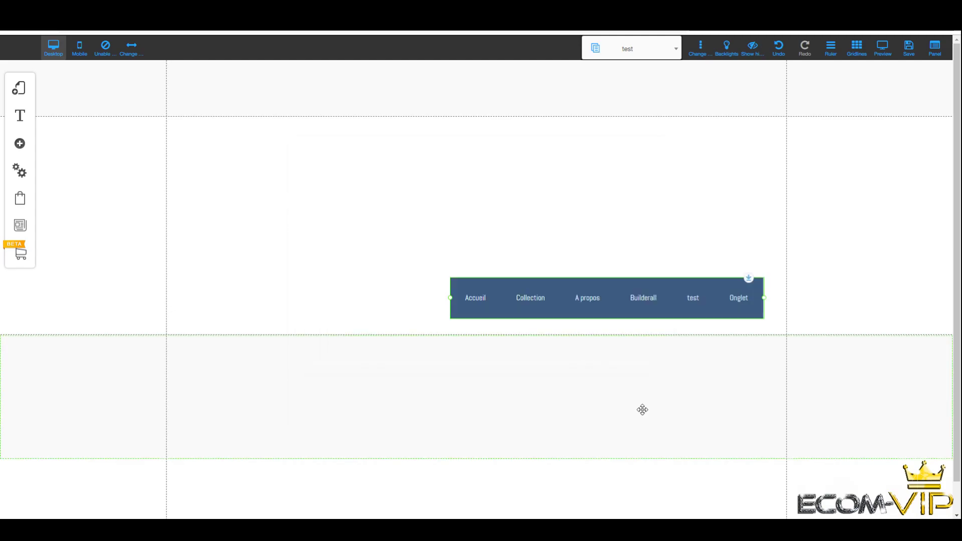
Move the menu into the page header against the left guideline, at about X 1, Y 26, and acknowledge the root element alert
{"action": "left_click_drag", "start_coordinate": [616, 311], "coordinate": [472, 166]}
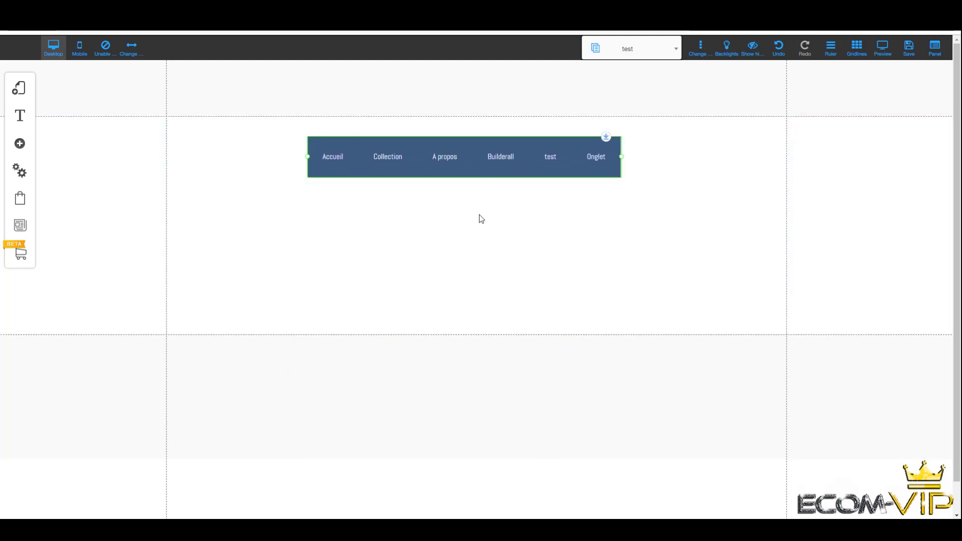
{"action": "left_click_drag", "start_coordinate": [447, 161], "coordinate": [305, 98]}
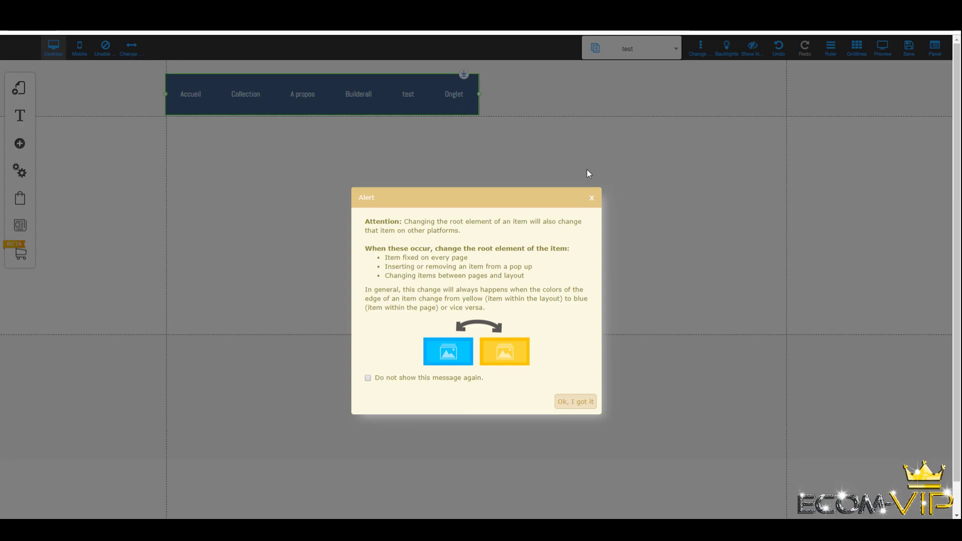
{"action": "left_click", "coordinate": [575, 402]}
{"action": "left_click_drag", "start_coordinate": [403, 102], "coordinate": [403, 102]}
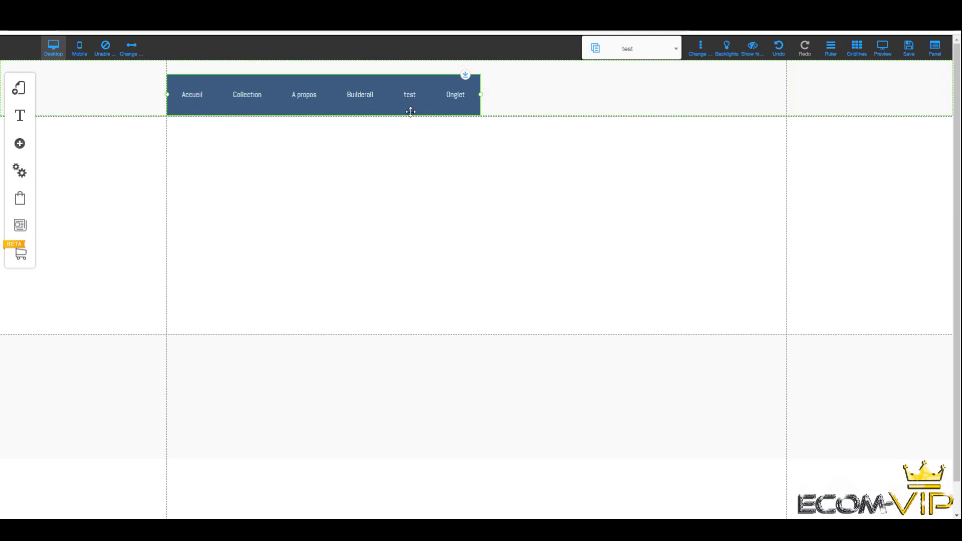
Set the default menu background color of the Navigation_custom_4 style to bright green
{"action": "left_click", "coordinate": [379, 104]}
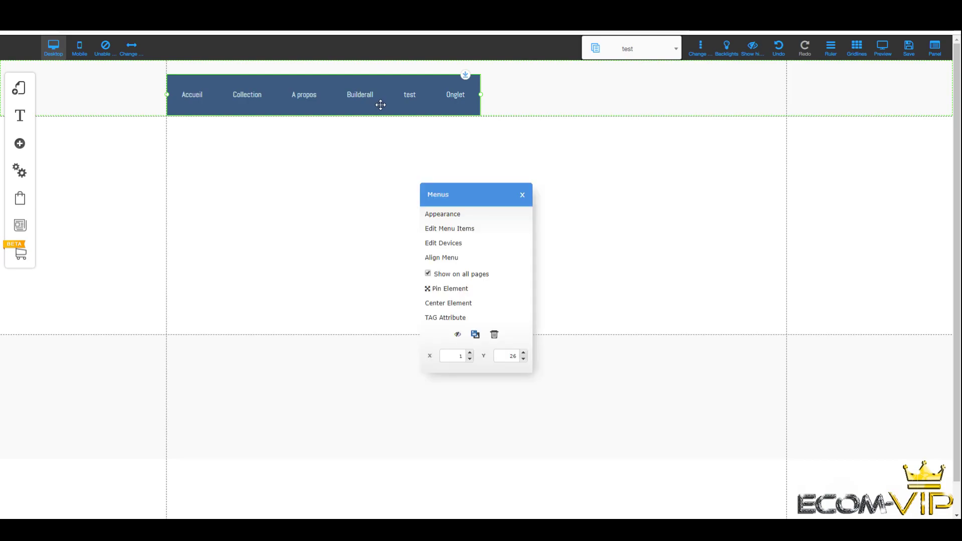
{"action": "left_click", "coordinate": [463, 220]}
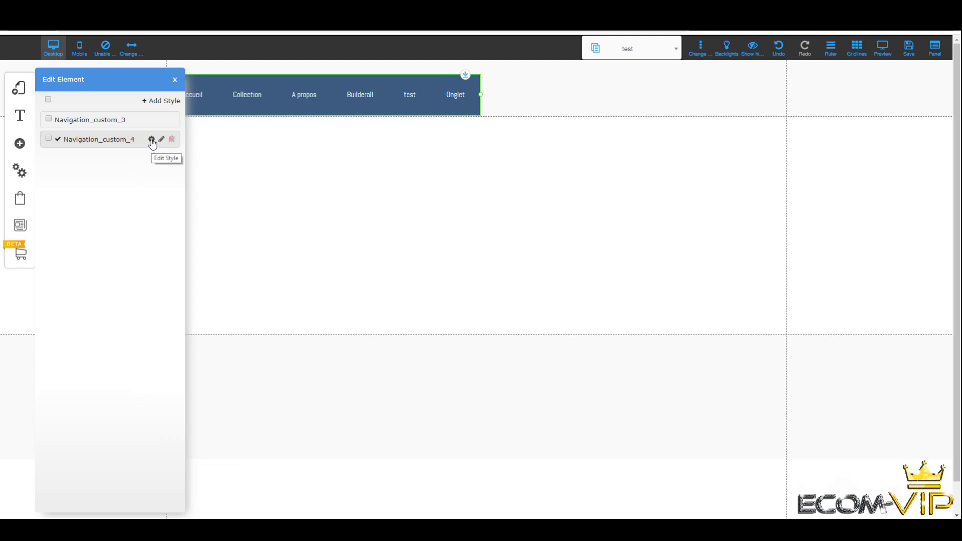
{"action": "left_click", "coordinate": [152, 140]}
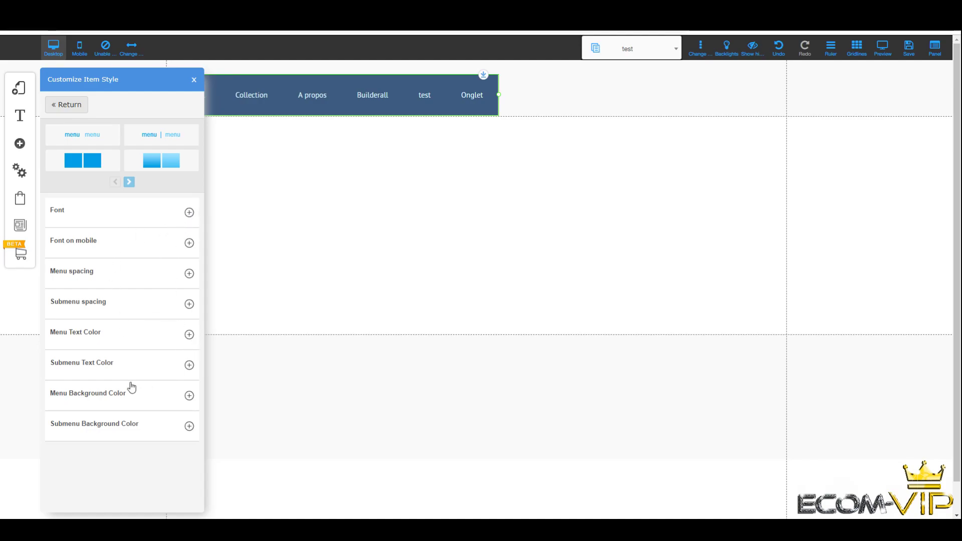
{"action": "left_click", "coordinate": [188, 396]}
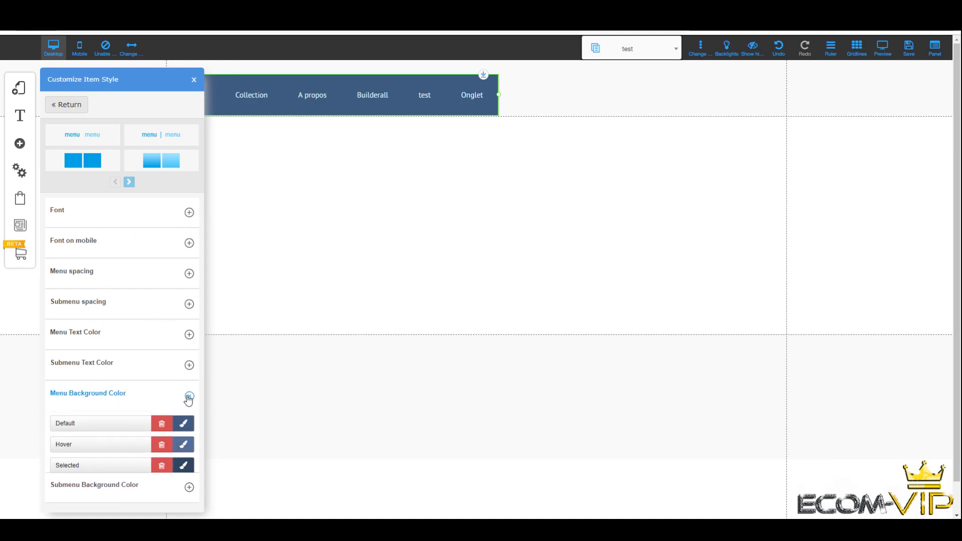
{"action": "left_click", "coordinate": [183, 427]}
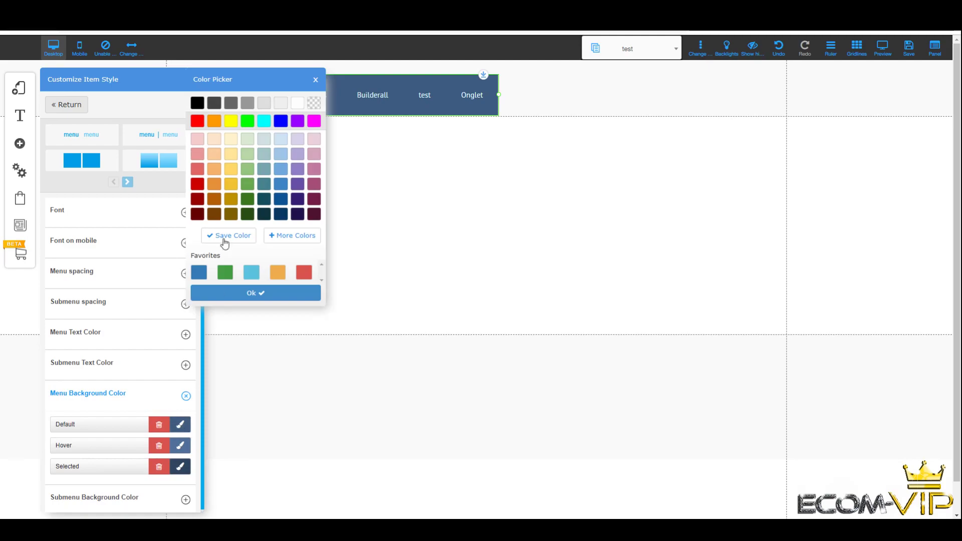
{"action": "left_click", "coordinate": [247, 121]}
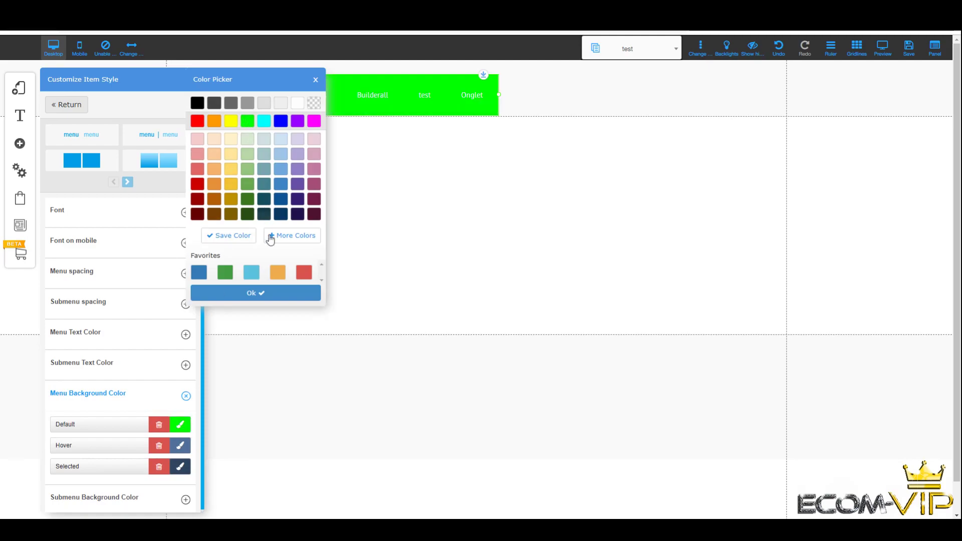
{"action": "left_click", "coordinate": [269, 294]}
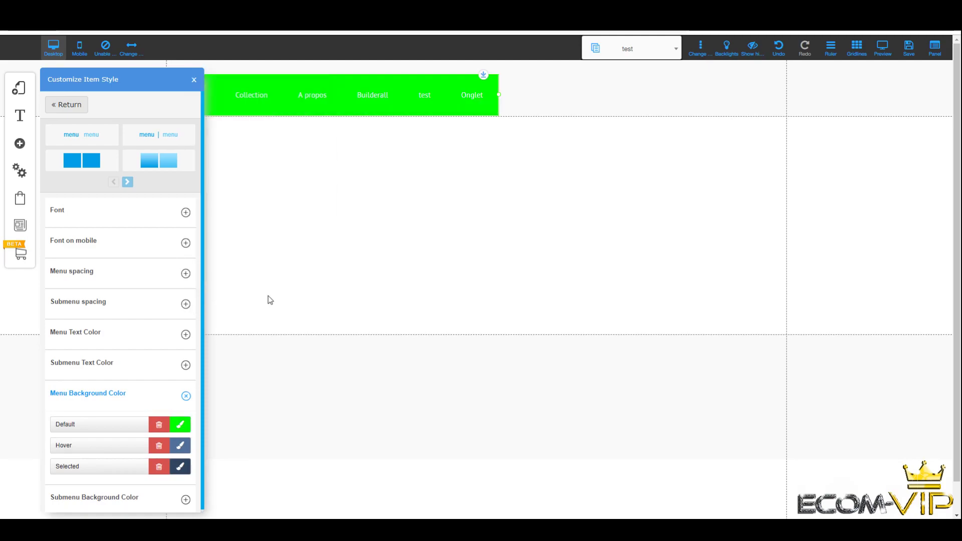
Set the hover menu background color to orange
{"action": "left_click", "coordinate": [181, 447]}
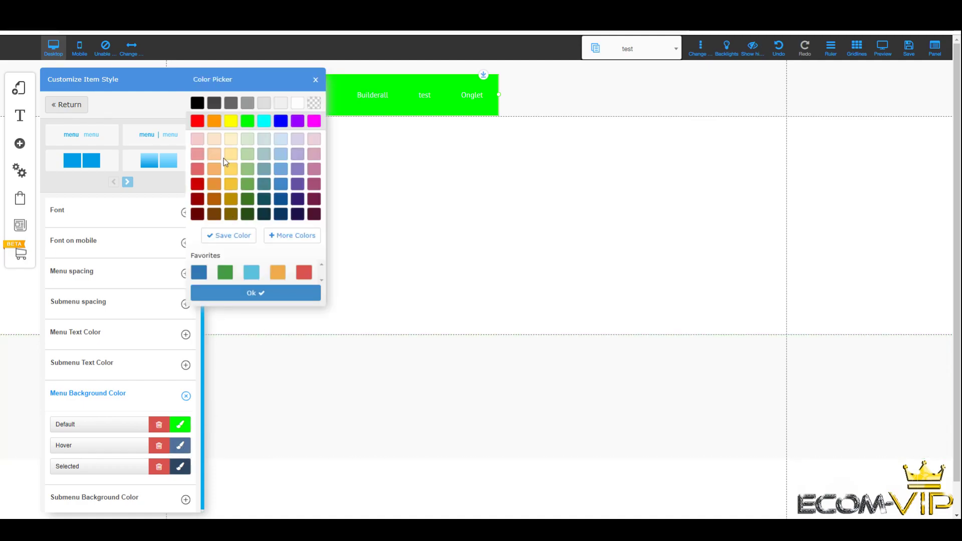
{"action": "left_click", "coordinate": [214, 121]}
{"action": "left_click", "coordinate": [256, 295]}
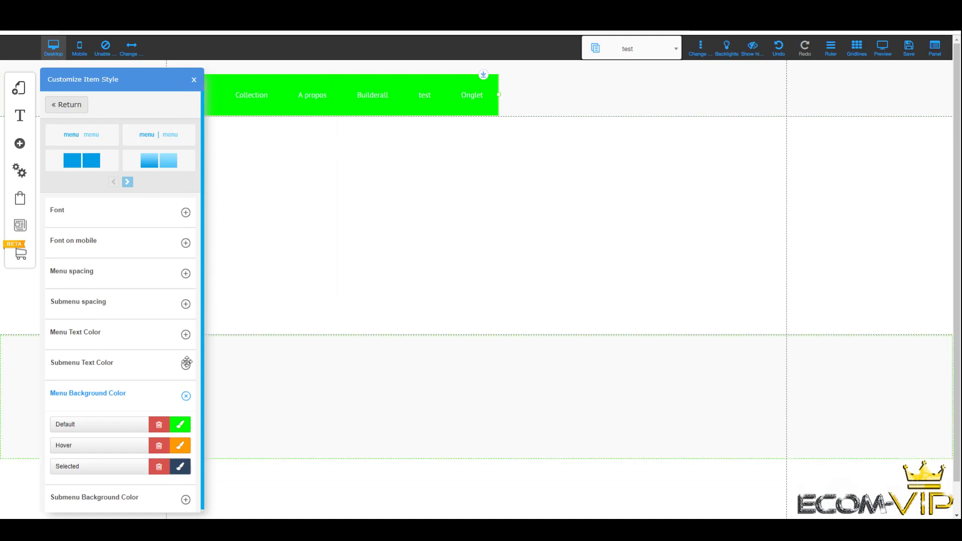
Review the menu spacing settings of the menu's item style and close the style settings
{"action": "left_click", "coordinate": [185, 273]}
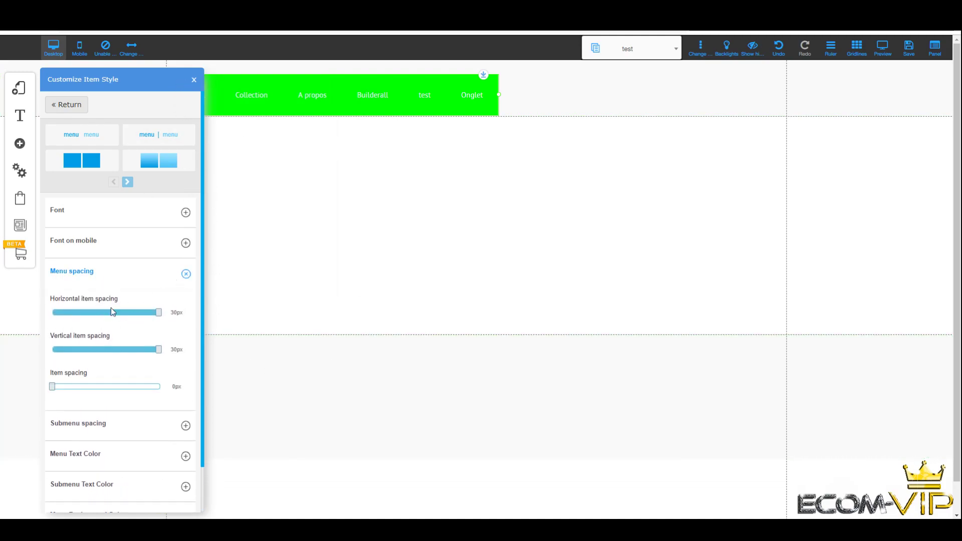
{"action": "scroll", "coordinate": [152, 398], "scroll_direction": "down", "scroll_amount": 1}
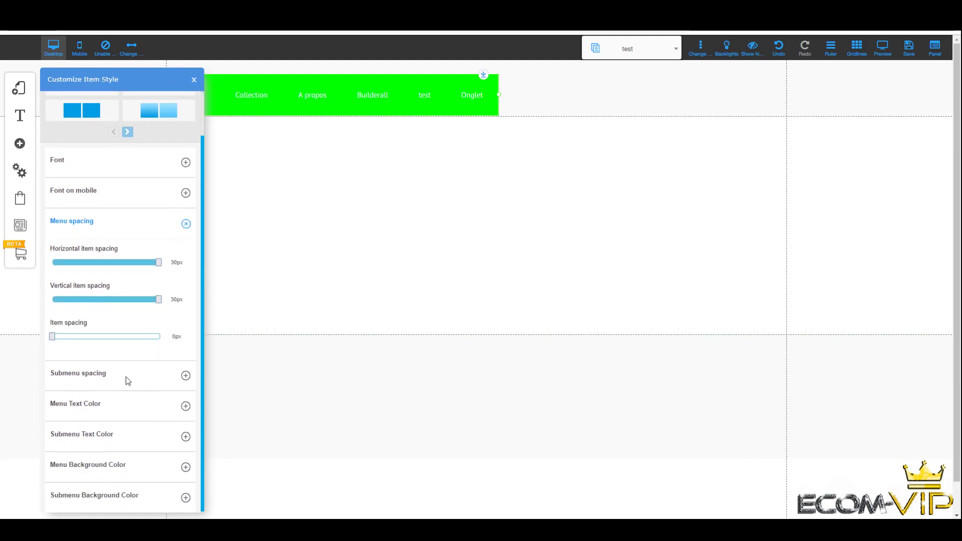
{"action": "scroll", "coordinate": [126, 308], "scroll_direction": "up", "scroll_amount": 1}
{"action": "scroll", "coordinate": [128, 351], "scroll_direction": "down", "scroll_amount": 1}
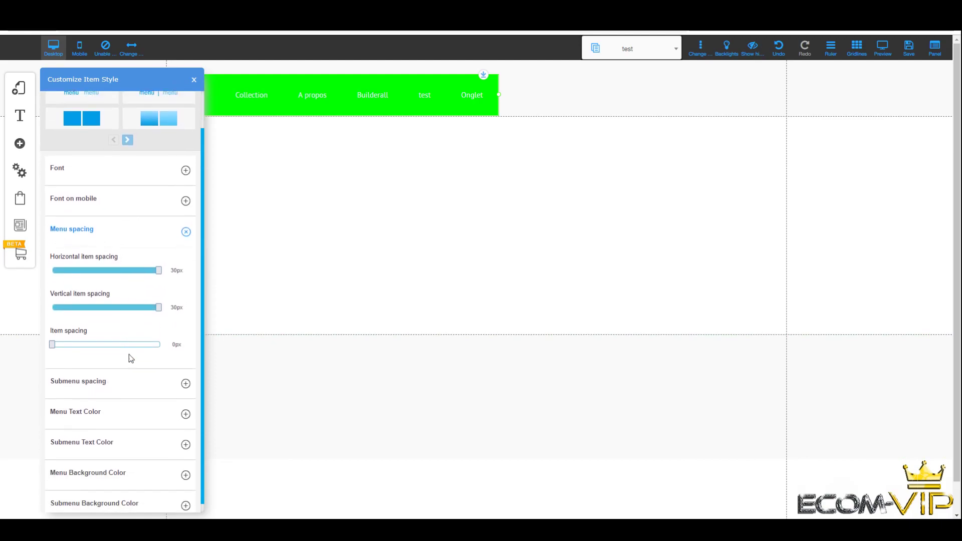
{"action": "scroll", "coordinate": [155, 166], "scroll_direction": "up", "scroll_amount": 1}
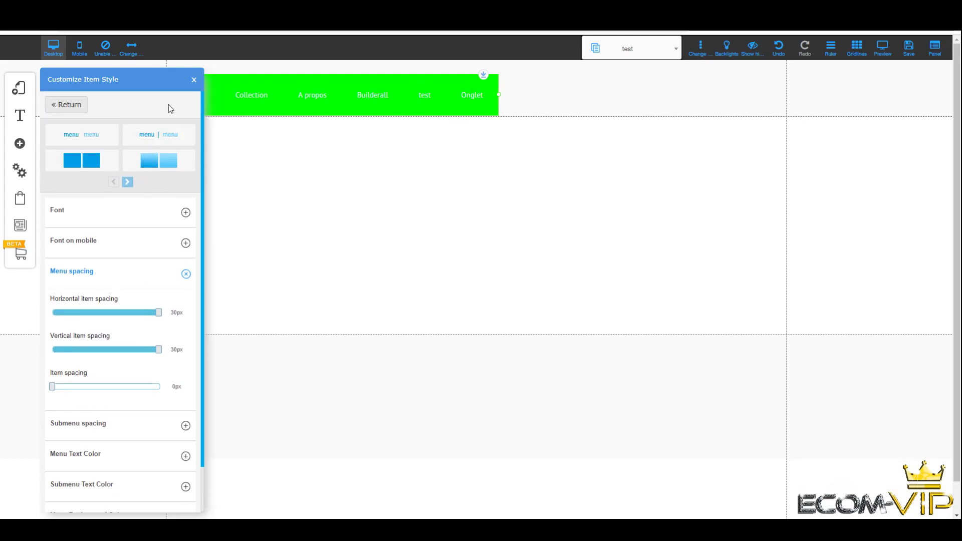
{"action": "left_click", "coordinate": [194, 79]}
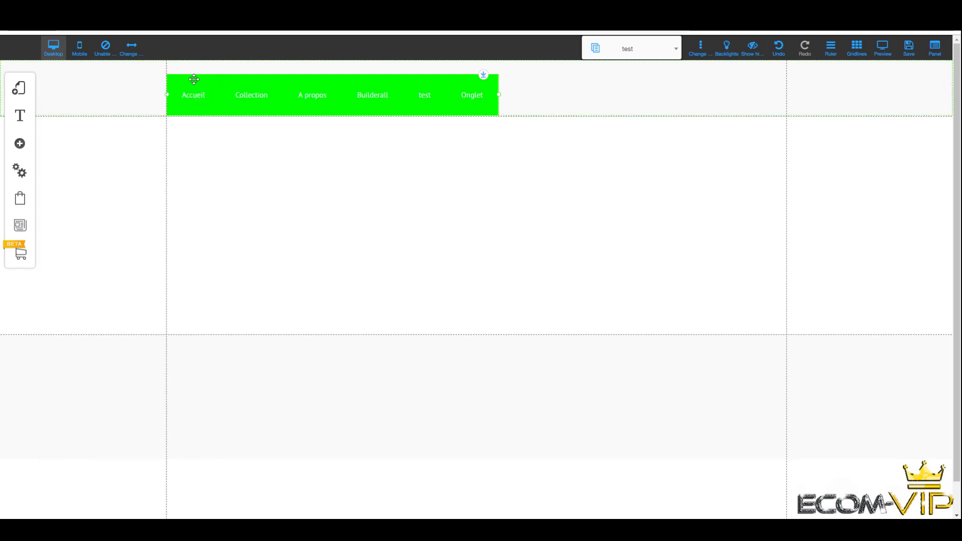
Save the changes to the default layout and the test page, and preview the page before returning to editing
{"action": "left_click", "coordinate": [908, 52]}
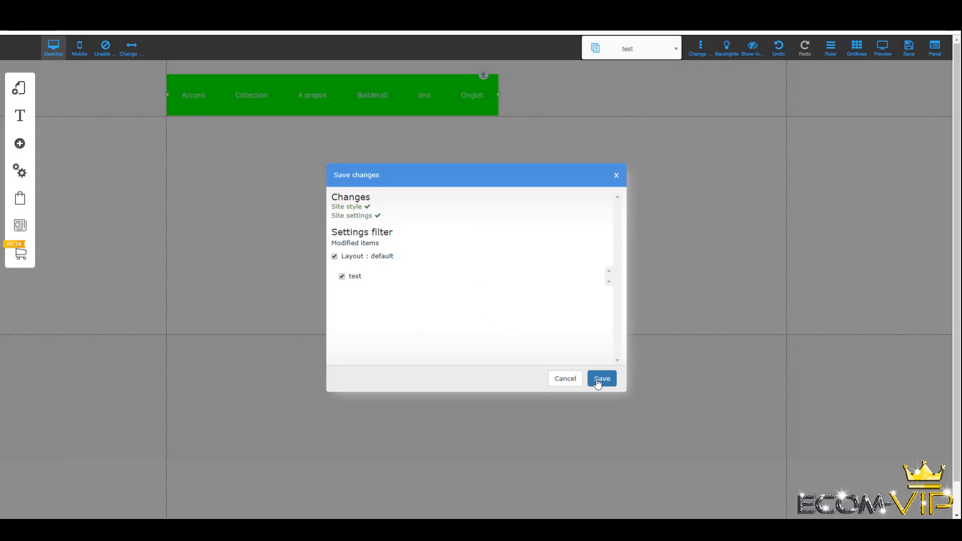
{"action": "left_click", "coordinate": [602, 379]}
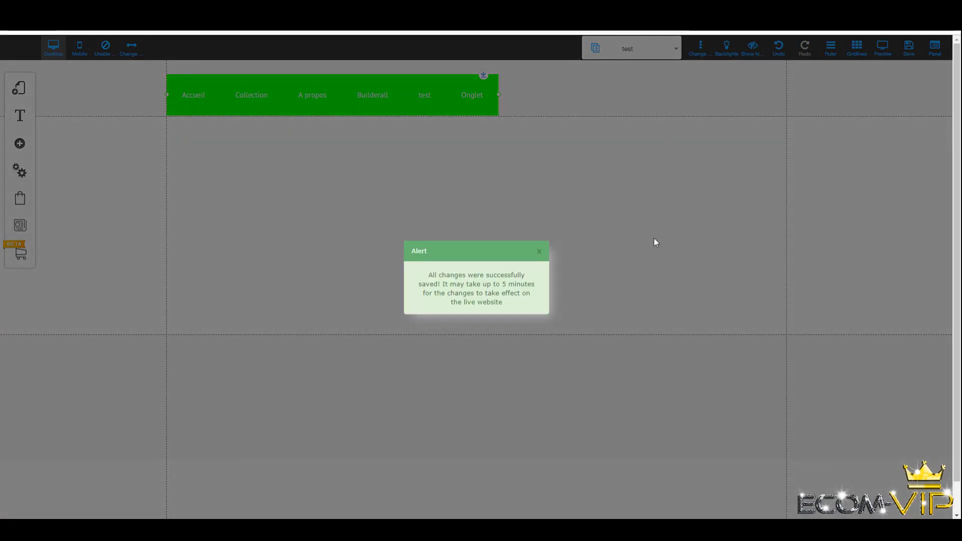
{"action": "left_click", "coordinate": [544, 254]}
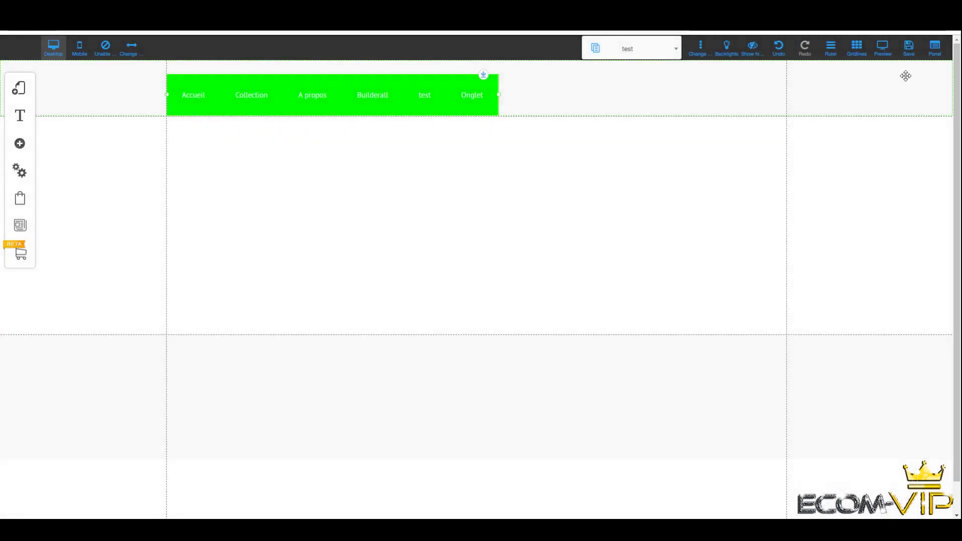
{"action": "left_click", "coordinate": [882, 48]}
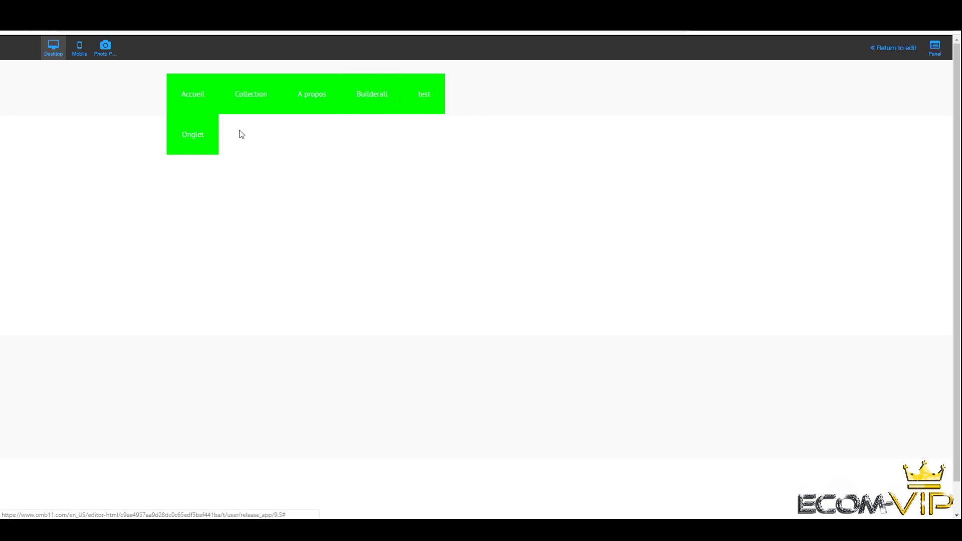
{"action": "left_click", "coordinate": [891, 49]}
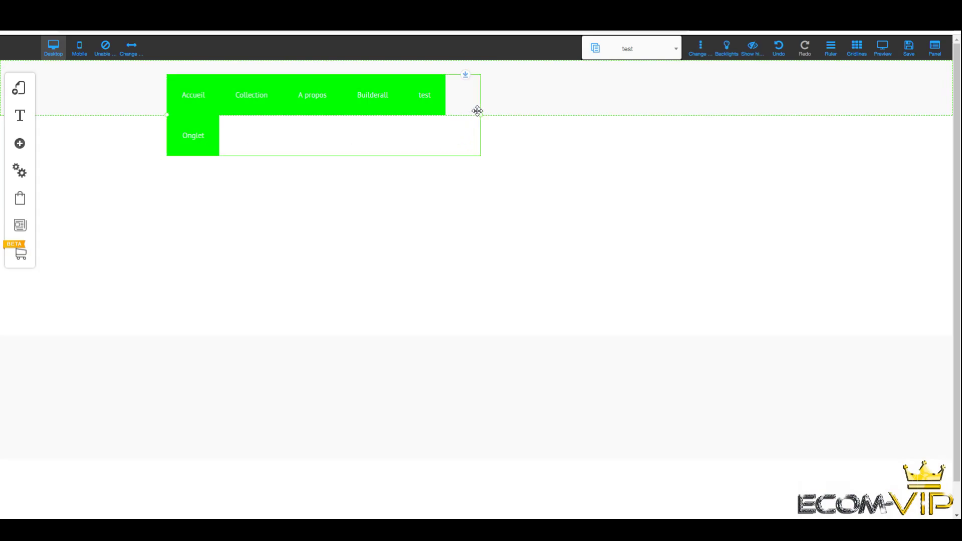
Widen the menu so that Onglet fits on the same row as the other items, and save the default layout
{"action": "left_click_drag", "start_coordinate": [481, 116], "coordinate": [544, 113]}
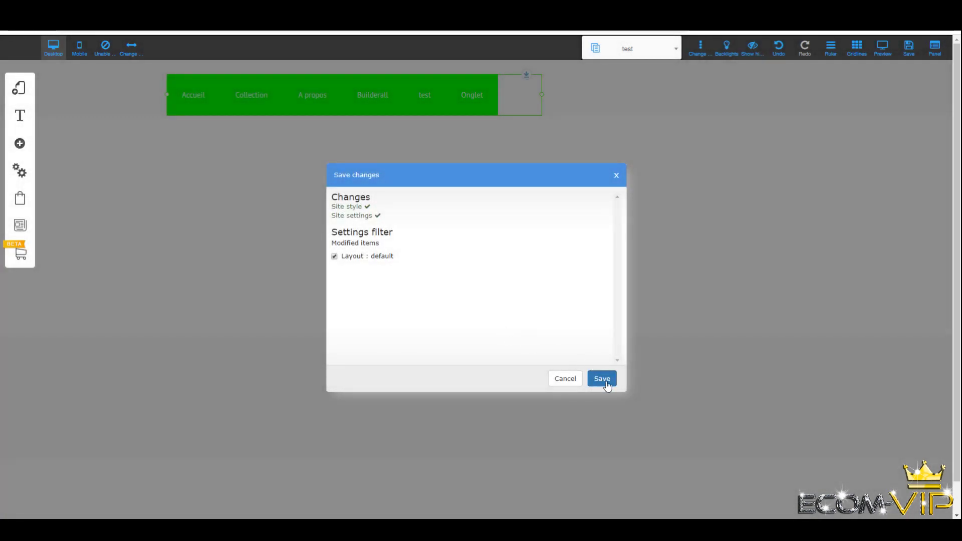
{"action": "left_click", "coordinate": [601, 379]}
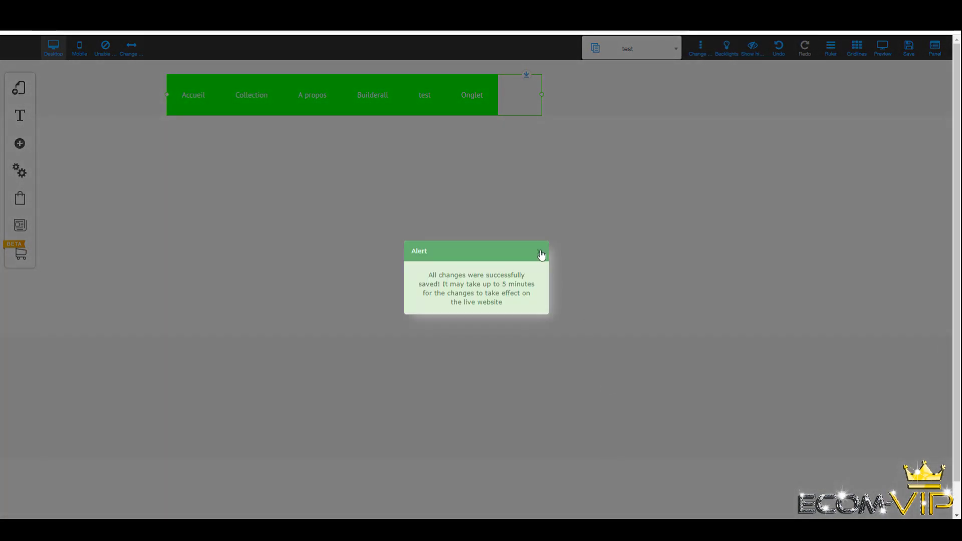
{"action": "left_click", "coordinate": [540, 250]}
Preview the page to check the menu's single-row layout and hover color, and return to editing
{"action": "left_click", "coordinate": [882, 47]}
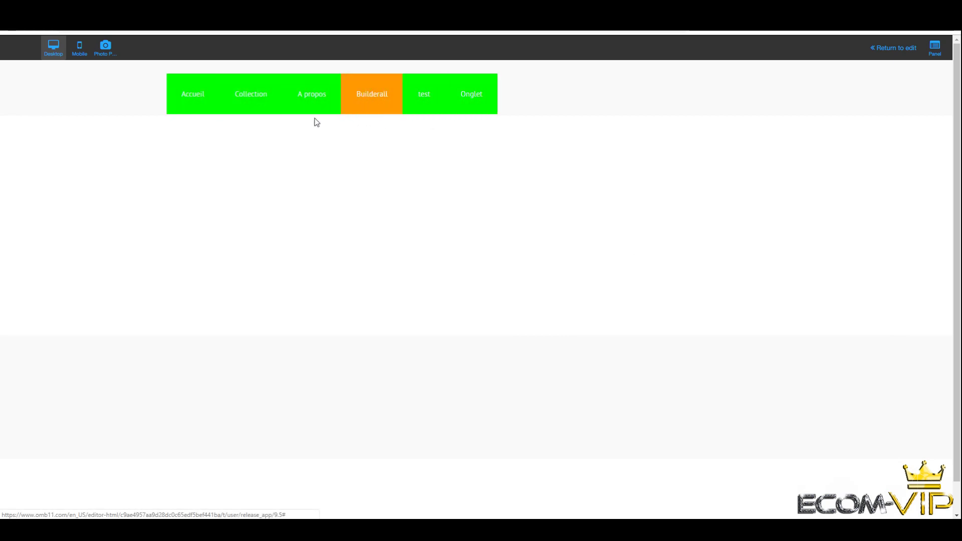
{"action": "left_click", "coordinate": [882, 50]}
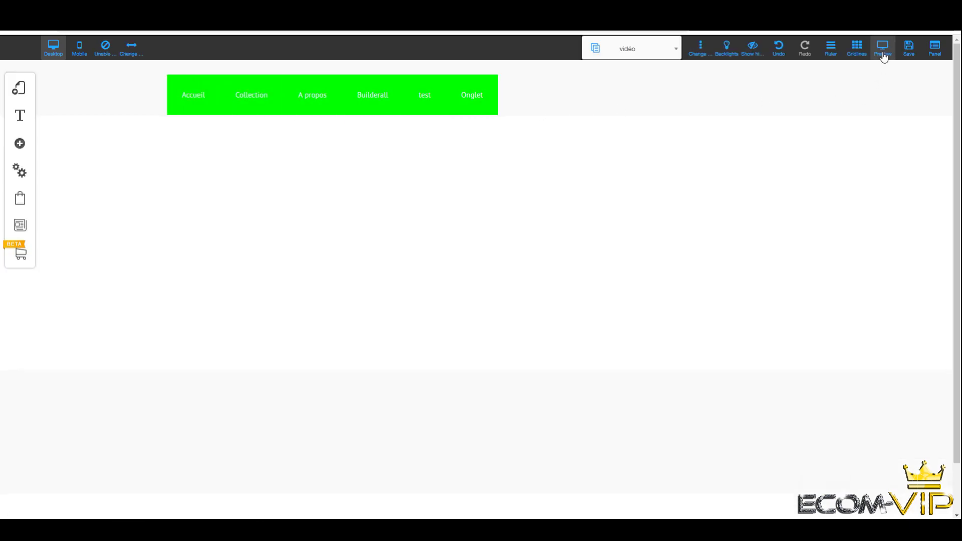
Open the menu's device settings and go through the desktop and tablet options to the mobile options
{"action": "left_click", "coordinate": [387, 106]}
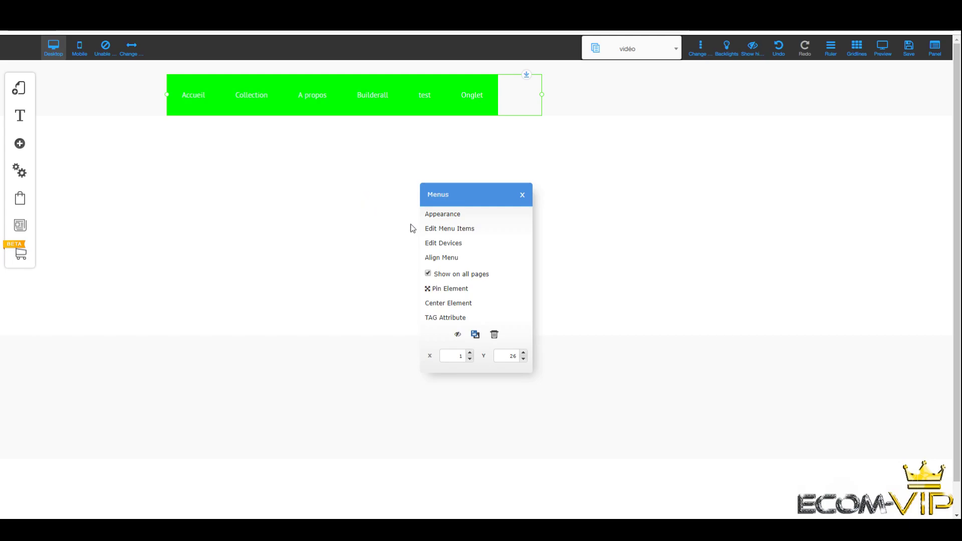
{"action": "left_click", "coordinate": [459, 248]}
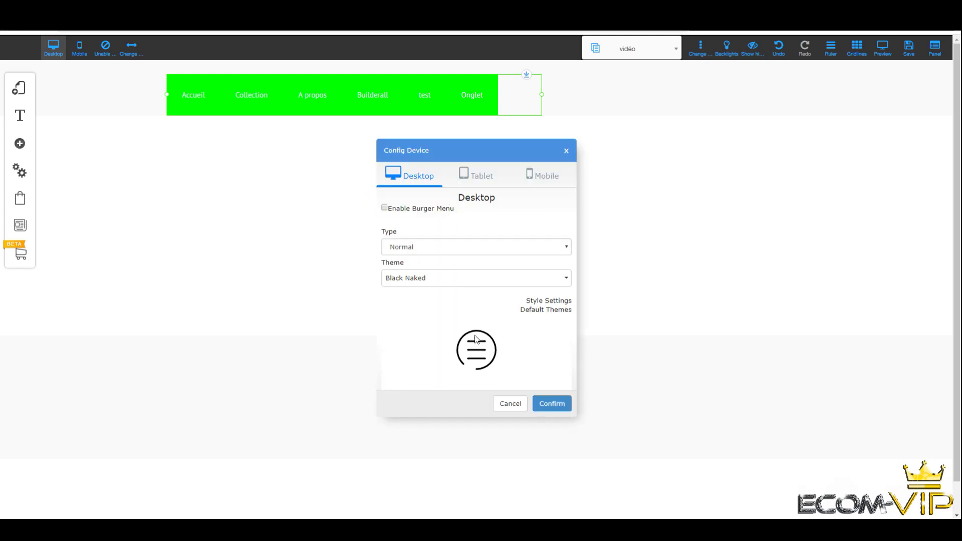
{"action": "left_click", "coordinate": [483, 183]}
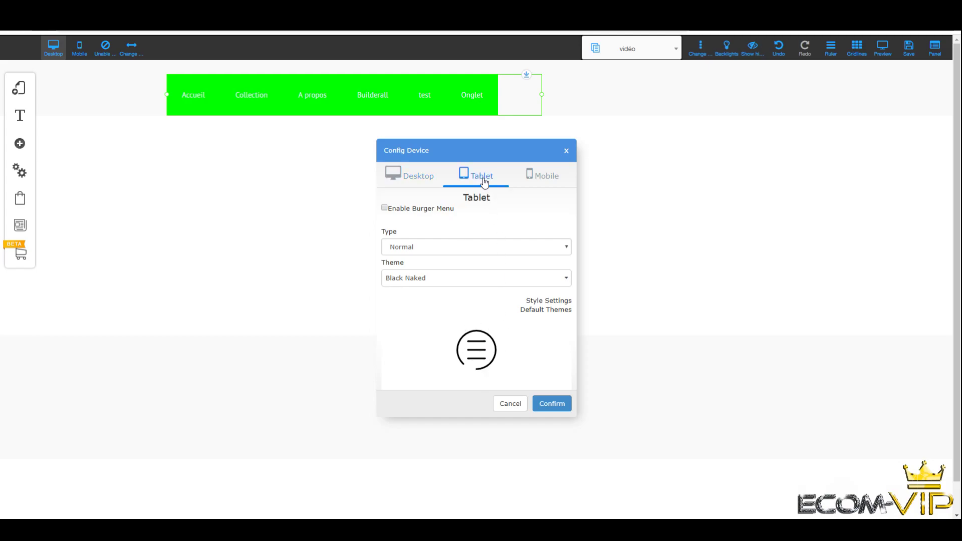
{"action": "left_click", "coordinate": [551, 184]}
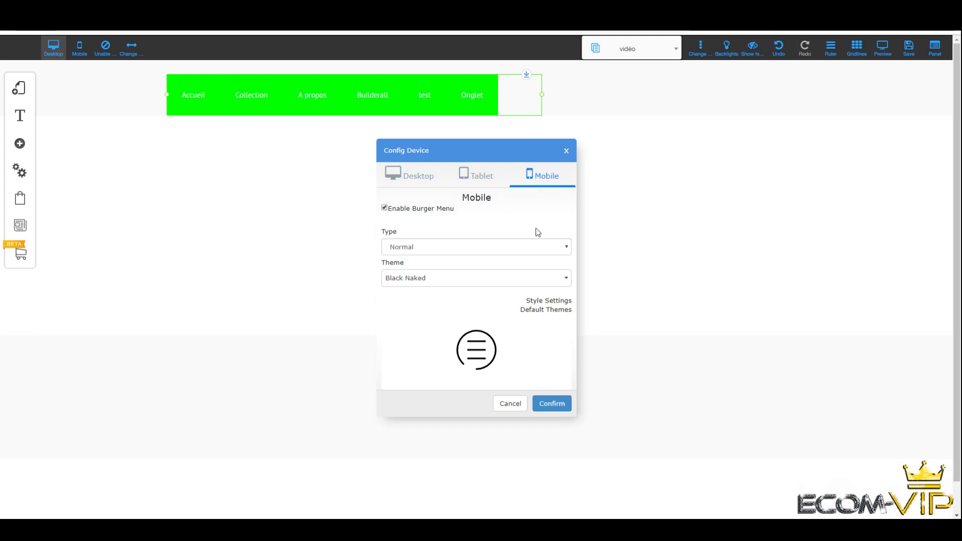
Set the mobile burger menu theme to White Naked
{"action": "left_click", "coordinate": [562, 284]}
{"action": "scroll", "coordinate": [496, 326], "scroll_direction": "down", "scroll_amount": 2}
{"action": "scroll", "coordinate": [496, 328], "scroll_direction": "down", "scroll_amount": 1}
{"action": "left_click", "coordinate": [492, 326]}
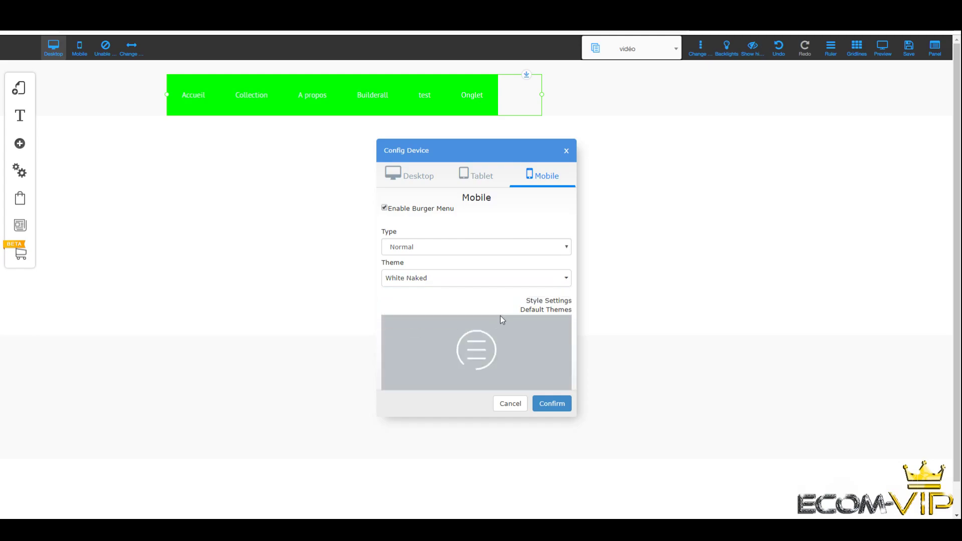
Set the mobile burger menu to the Apple Style type with the Black theme, and confirm the device settings
{"action": "left_click", "coordinate": [558, 250]}
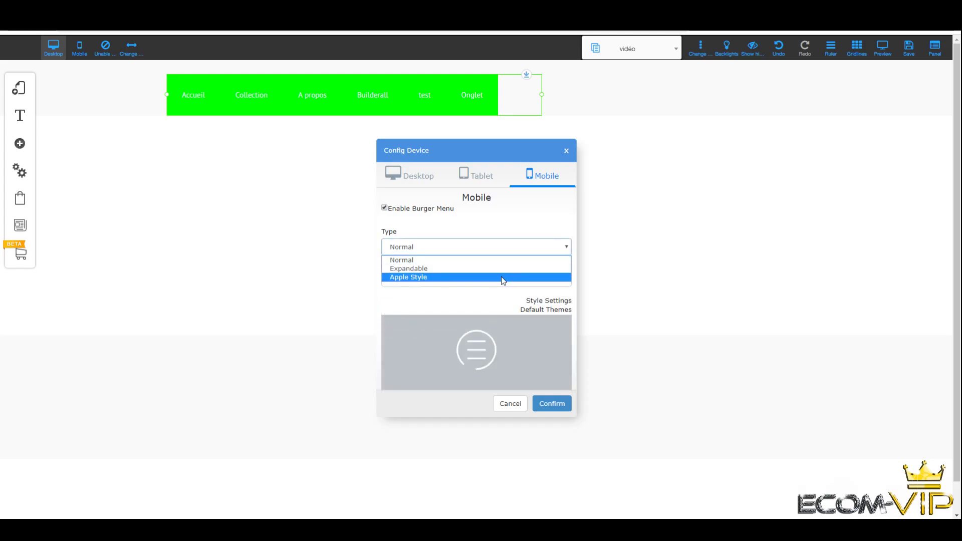
{"action": "left_click", "coordinate": [503, 279]}
{"action": "left_click", "coordinate": [529, 277]}
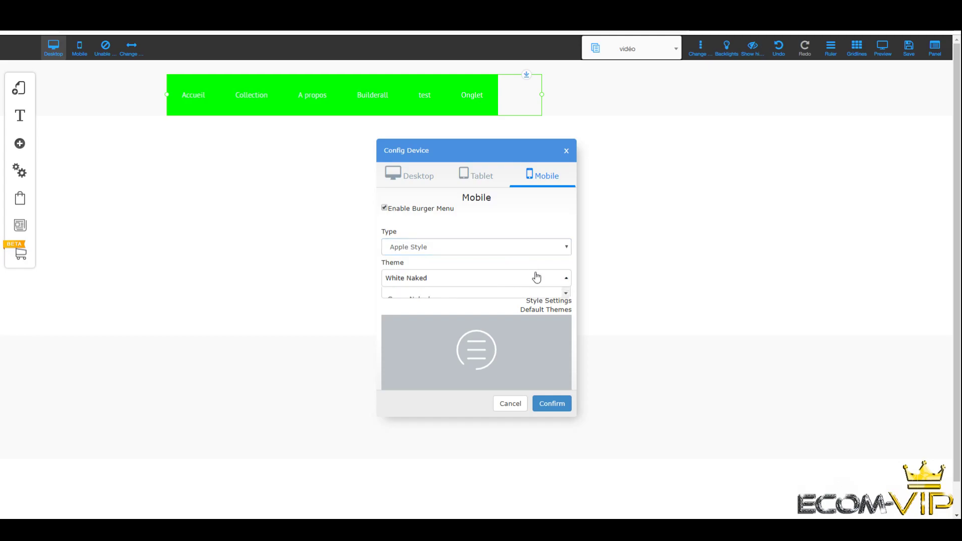
{"action": "scroll", "coordinate": [499, 311], "scroll_direction": "down", "scroll_amount": 5}
{"action": "left_click", "coordinate": [452, 327]}
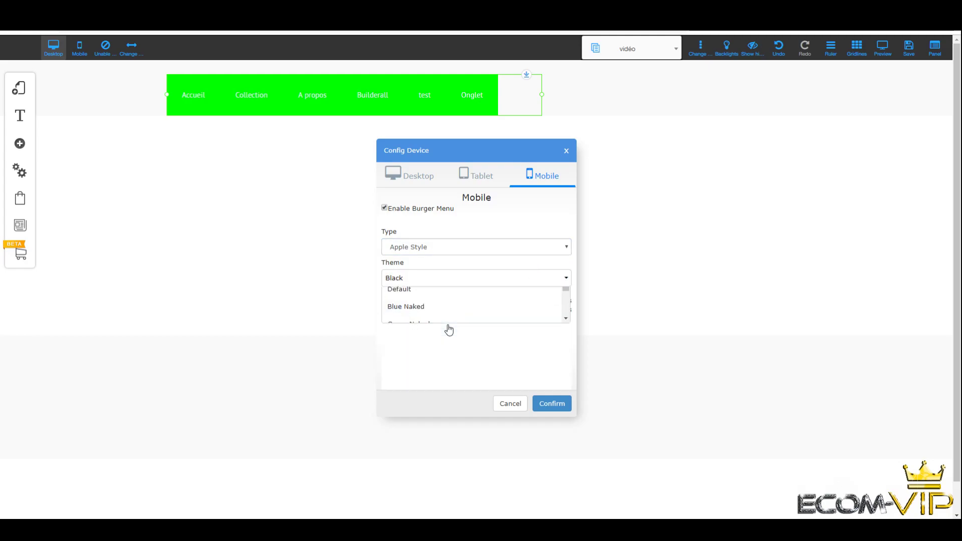
{"action": "left_click", "coordinate": [551, 403]}
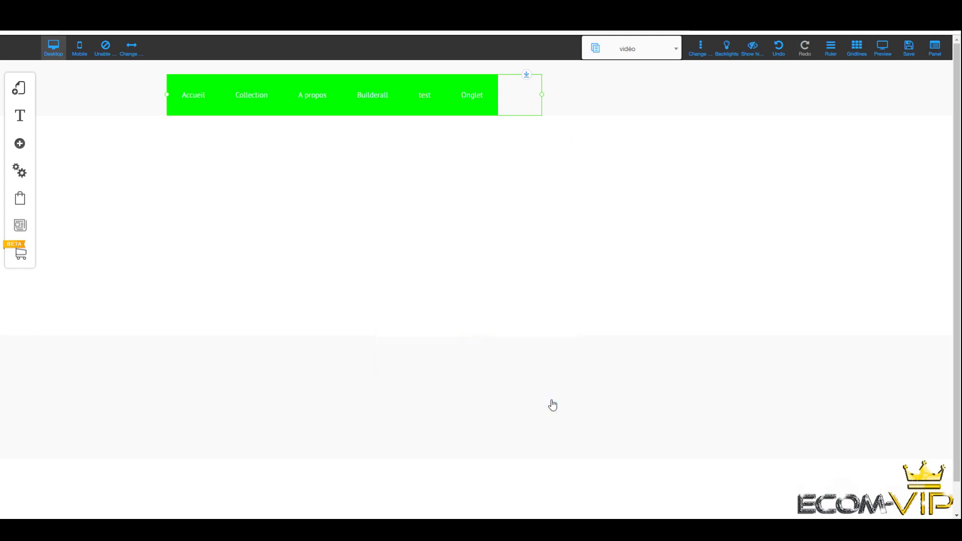